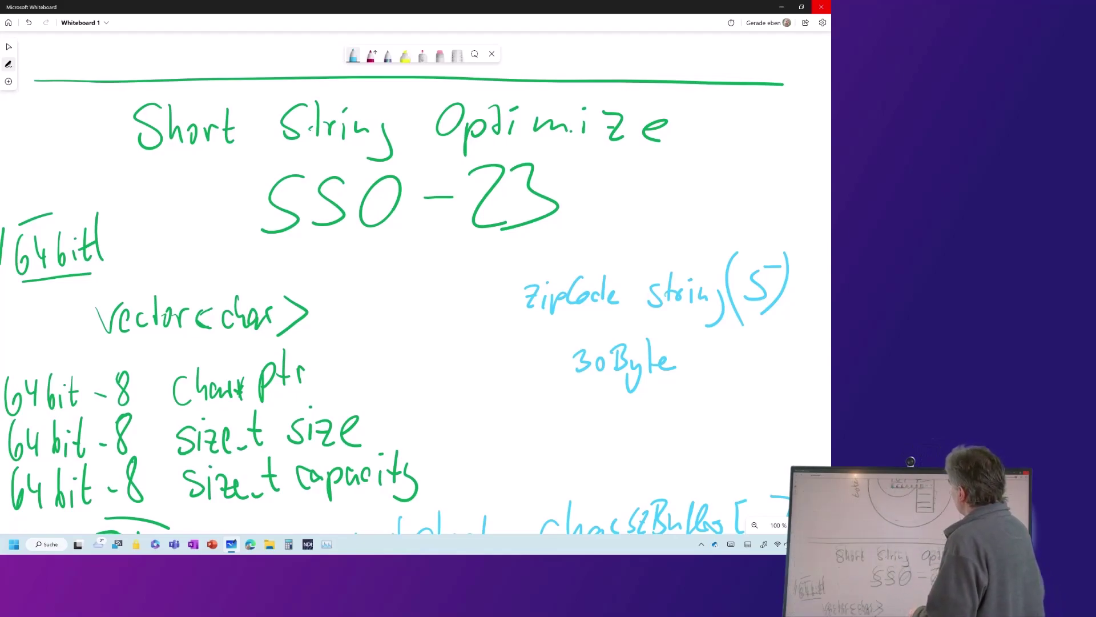
pyautogui.scroll(5, 415, 280)
pyautogui.scroll(10, 416, 280)
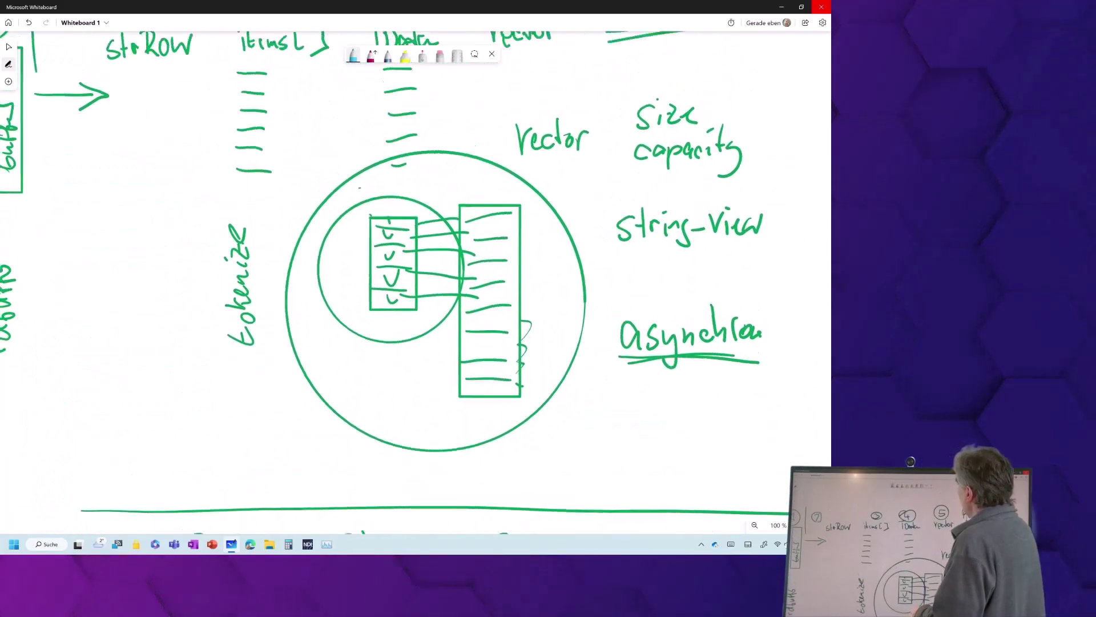
pyautogui.moveTo(46, 178); pyautogui.dragTo(151, 159)
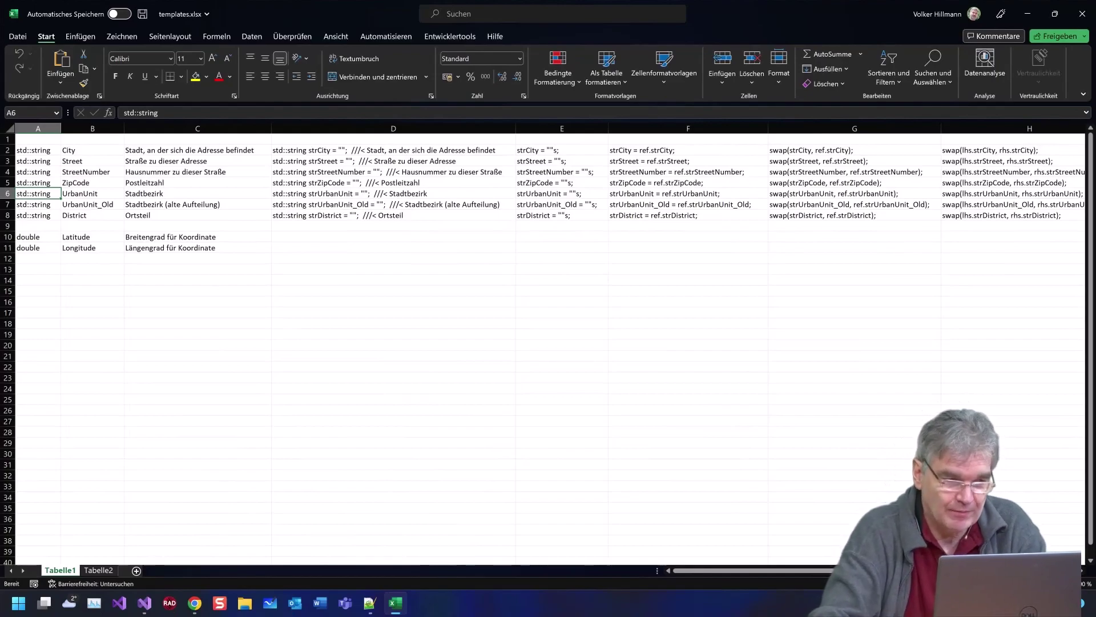
# Step: Examine the VERKETTEN formulas in D2:D8 of Tabelle1 that build the commented std::string member declarations
pyautogui.click(394, 183)
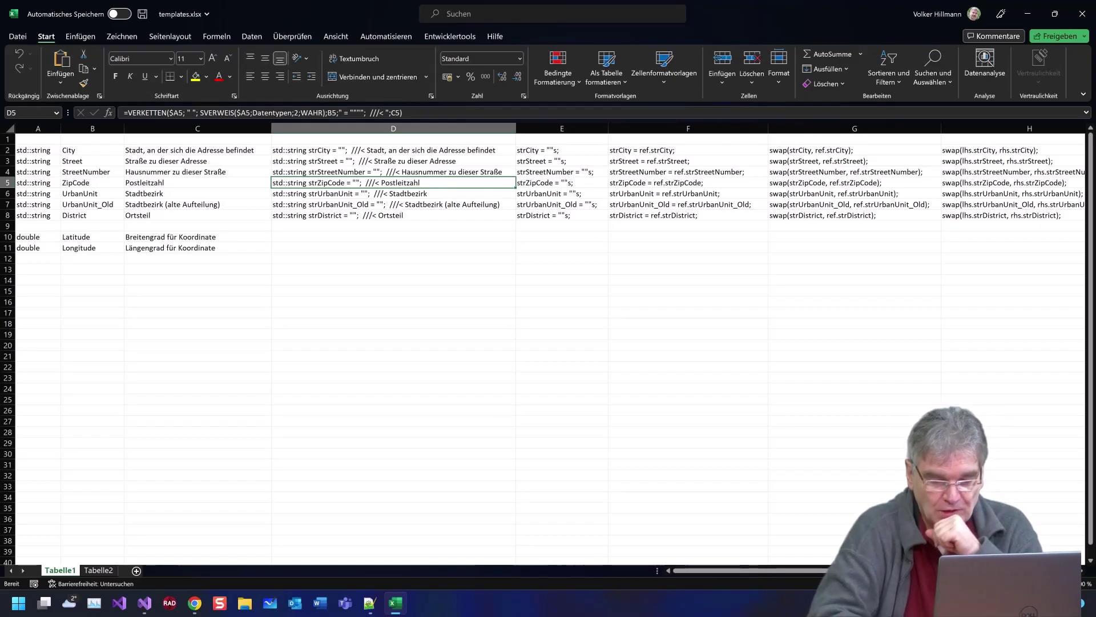
pyautogui.press('Up')
pyautogui.press('Up')
pyautogui.press('Up')
pyautogui.press('Up')
pyautogui.press('Down')
pyautogui.press('Down')
pyautogui.press('Down')
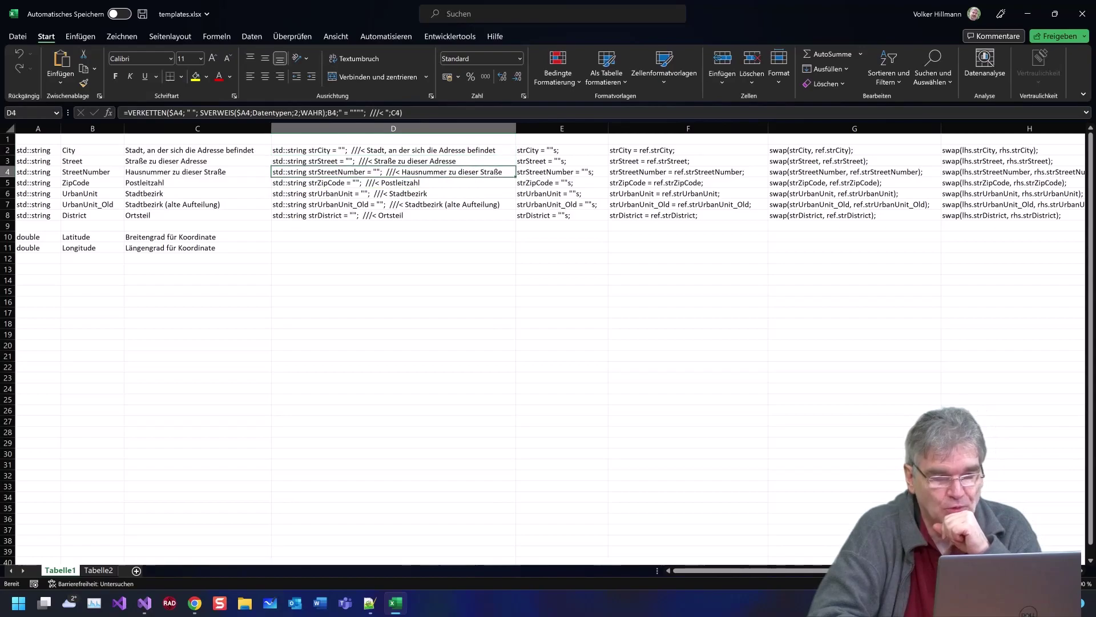
pyautogui.press('Down')
pyautogui.press('Down')
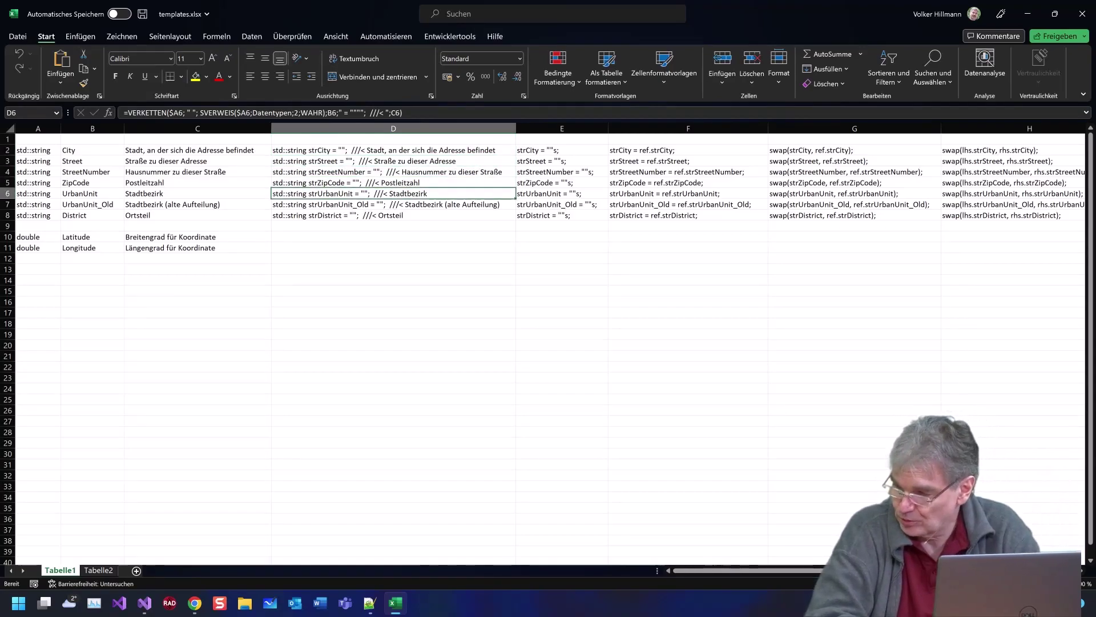
pyautogui.press('Down')
pyautogui.press('Down')
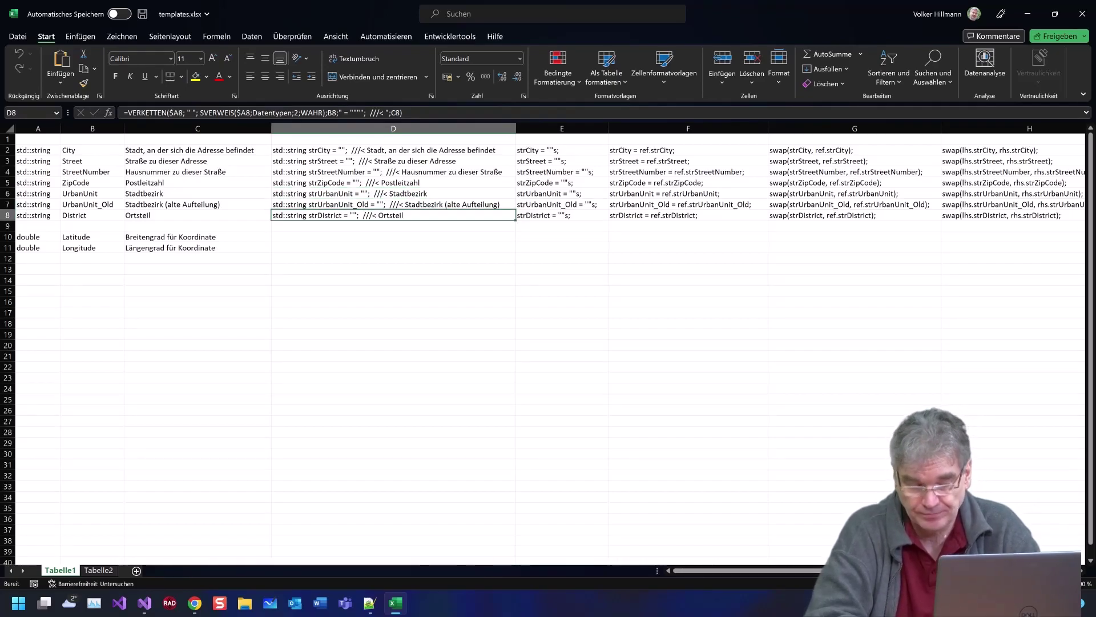
pyautogui.press('Up')
pyautogui.press('Up')
pyautogui.press('Up')
pyautogui.press('Up')
pyautogui.press('Up')
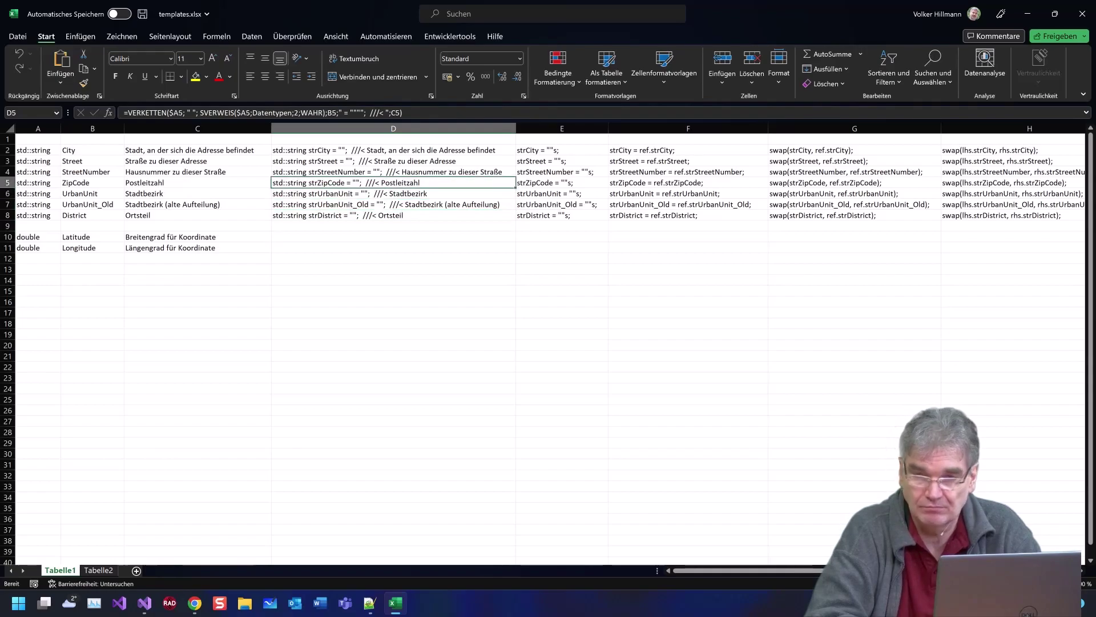
pyautogui.press('Up')
pyautogui.press('Right')
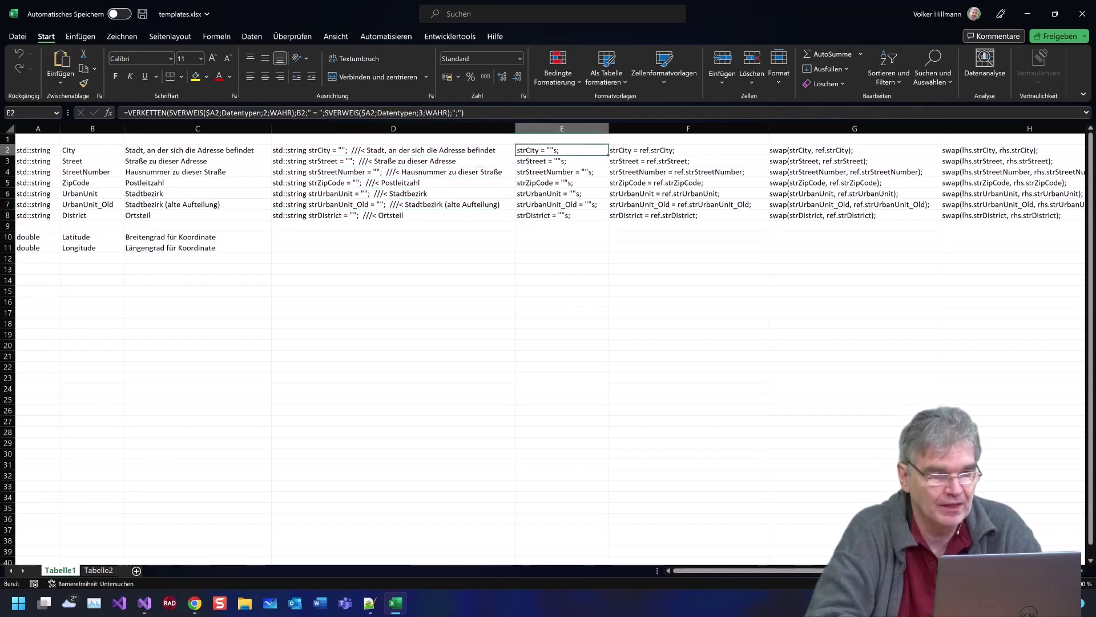
pyautogui.press('Left')
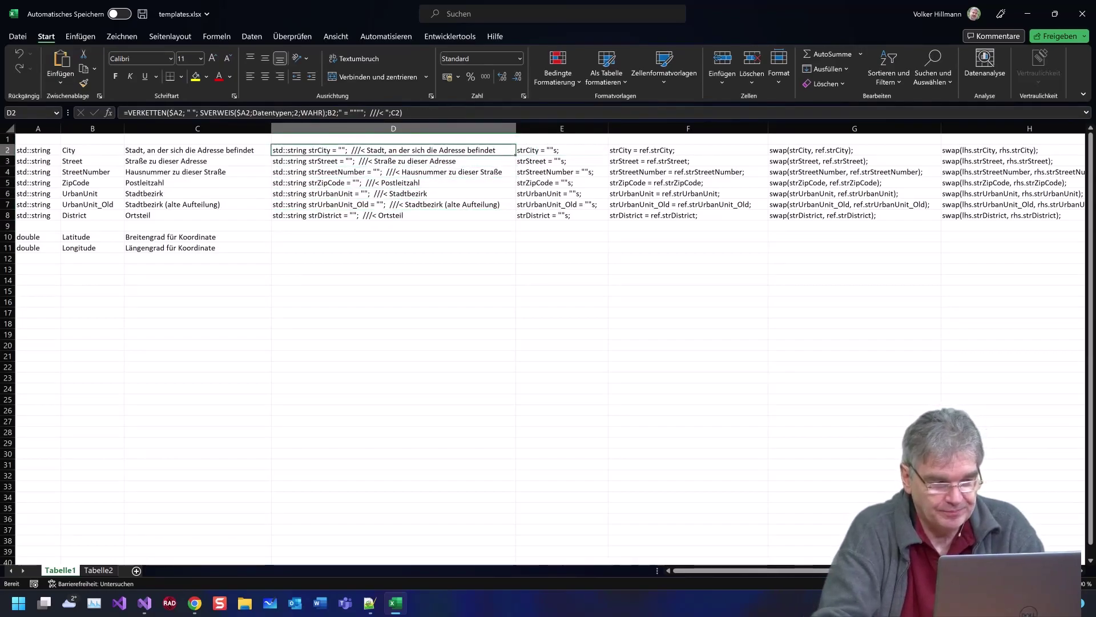
# Step: Examine the Datentyp, Prefix and Init entries for double and std::string in the lookup table on Tabelle2
pyautogui.hotkey('ctrl', 'pagedown')
pyautogui.press('Up')
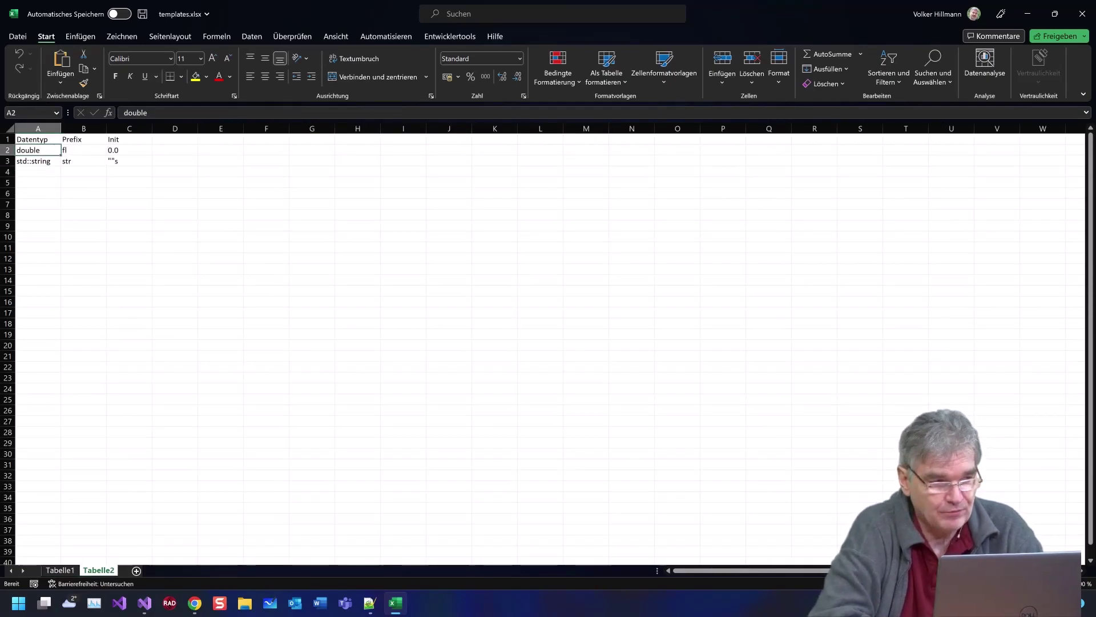
pyautogui.press('Right')
pyautogui.press('Right')
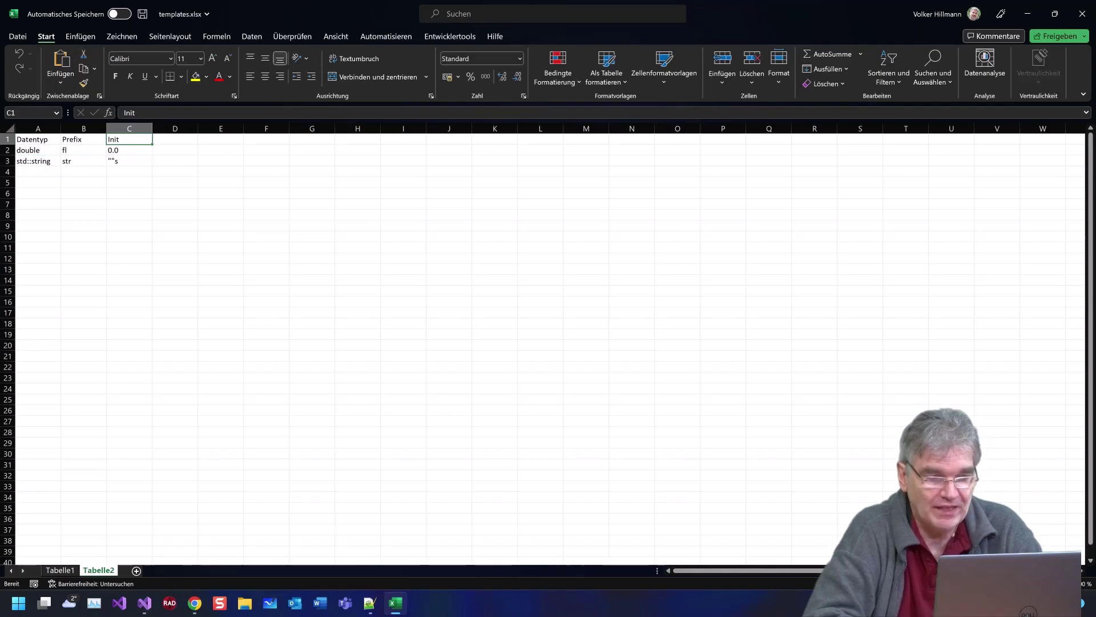
pyautogui.press('Down')
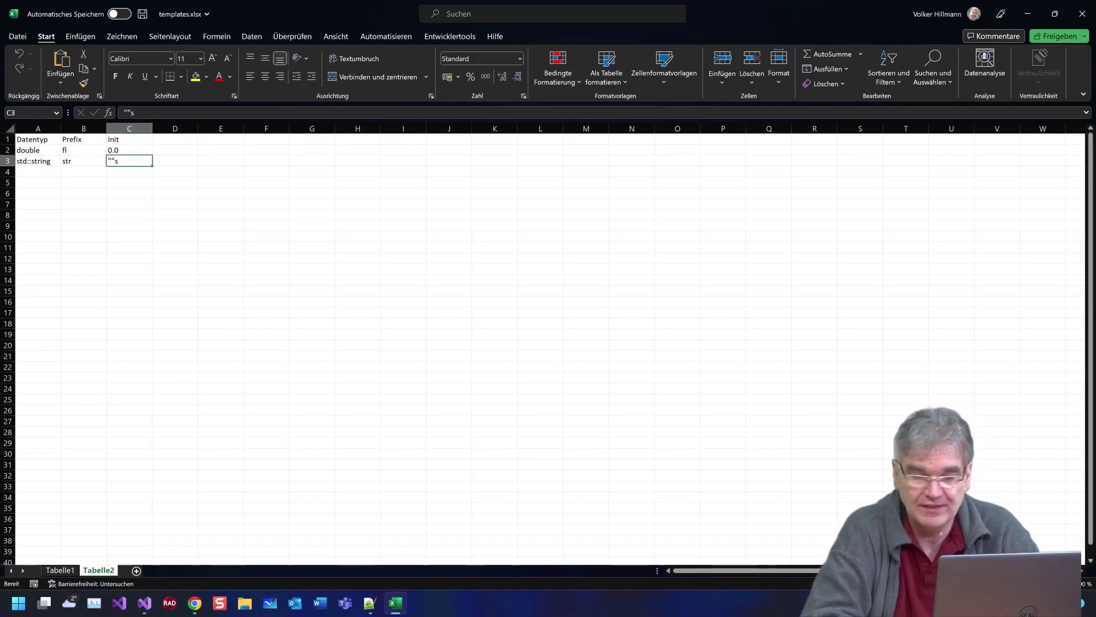
pyautogui.press('Up')
pyautogui.press('Up')
pyautogui.press('Down')
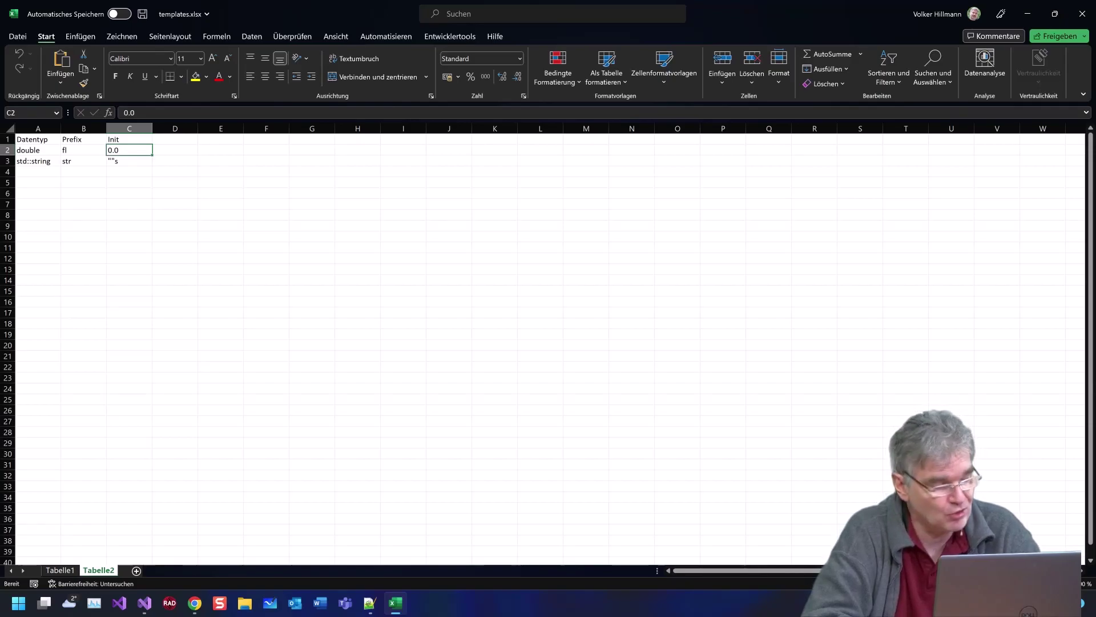
pyautogui.press('Left')
pyautogui.press('Right')
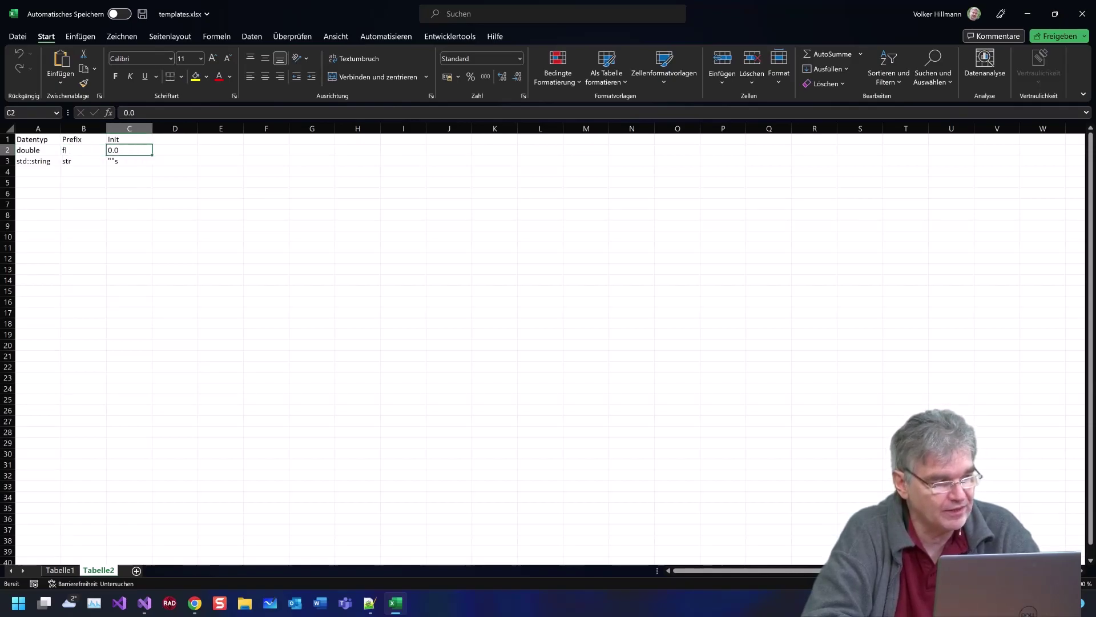
pyautogui.press('Left')
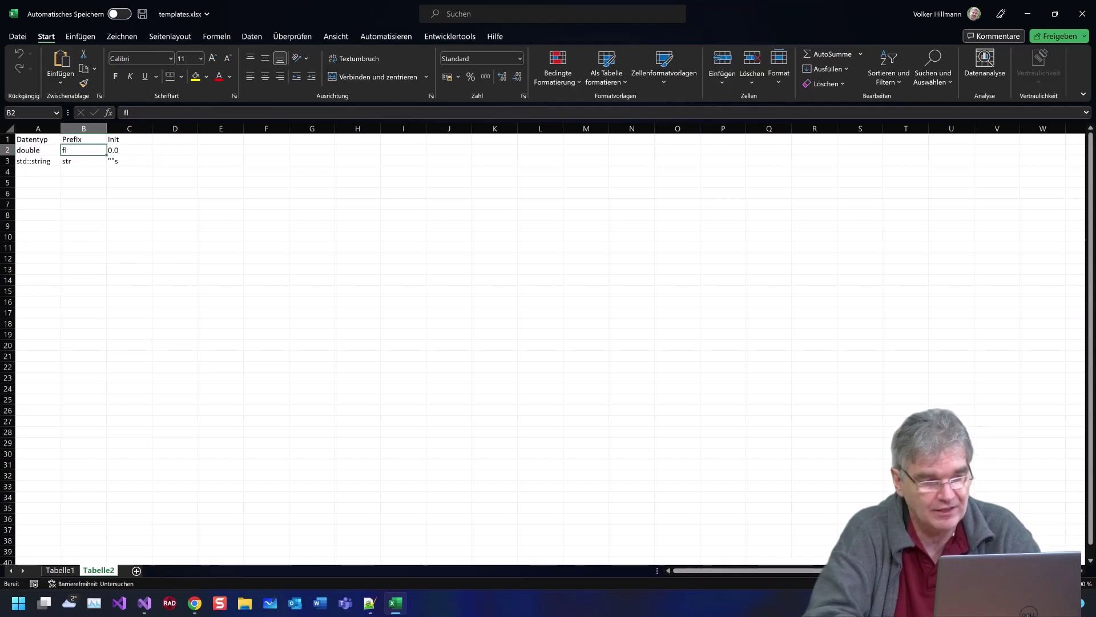
pyautogui.press('Left')
pyautogui.press('Right')
pyautogui.press('Right')
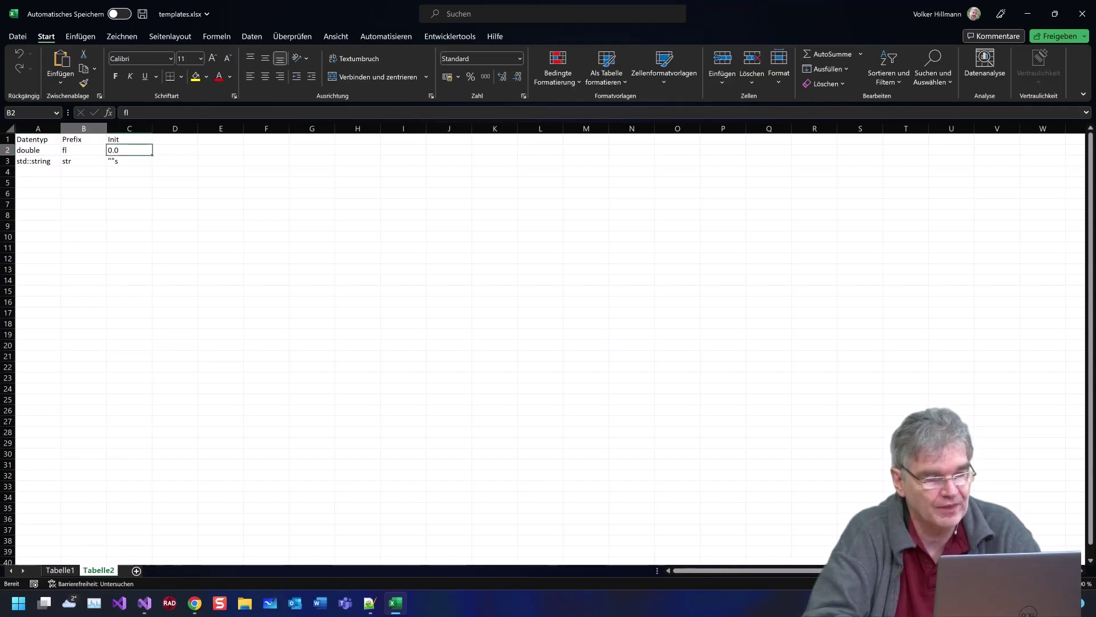
pyautogui.press('Left')
pyautogui.press('Left')
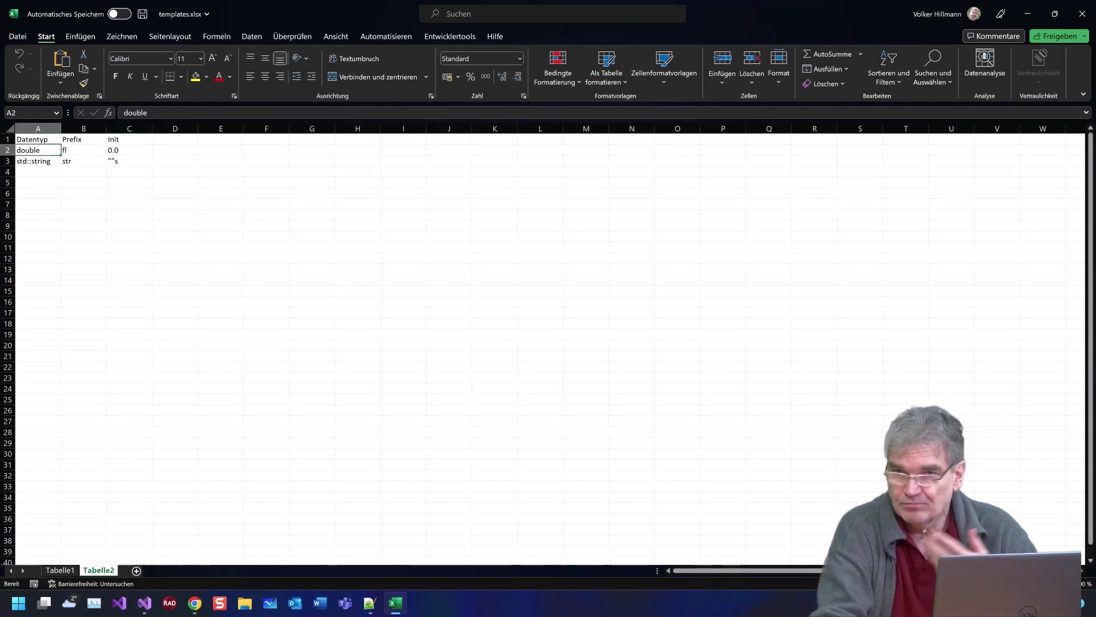
# Step: Compare the initialisation formula in E2 of Tabelle1 with the std::string and double prefixes on Tabelle2
pyautogui.hotkey('ctrl', 'pageup')
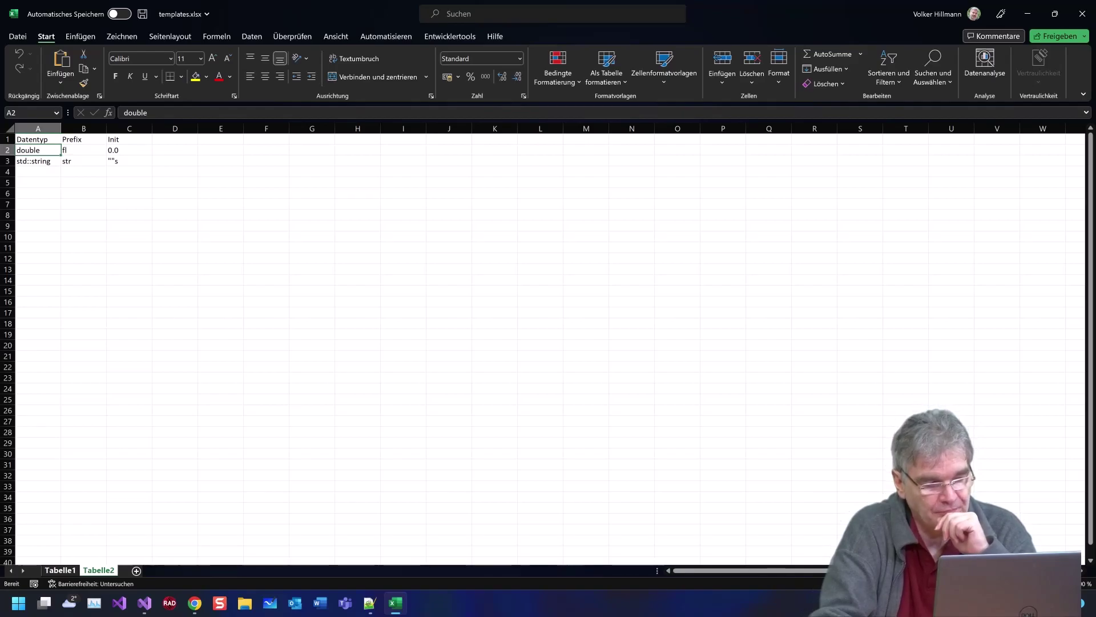
pyautogui.click(562, 149)
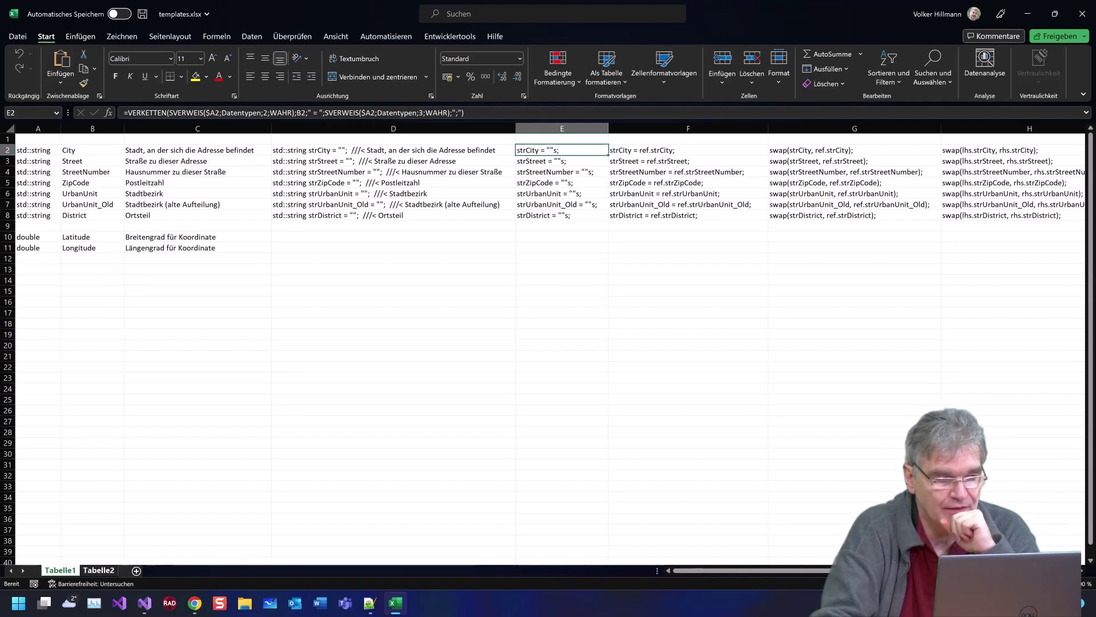
pyautogui.click(98, 569)
pyautogui.click(84, 160)
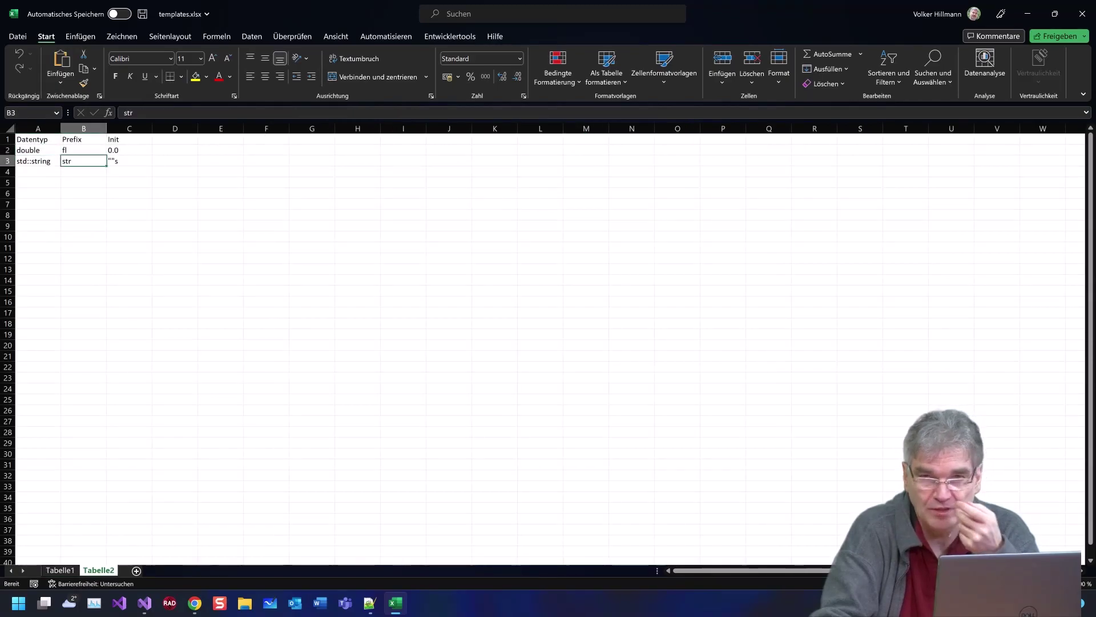
pyautogui.click(83, 149)
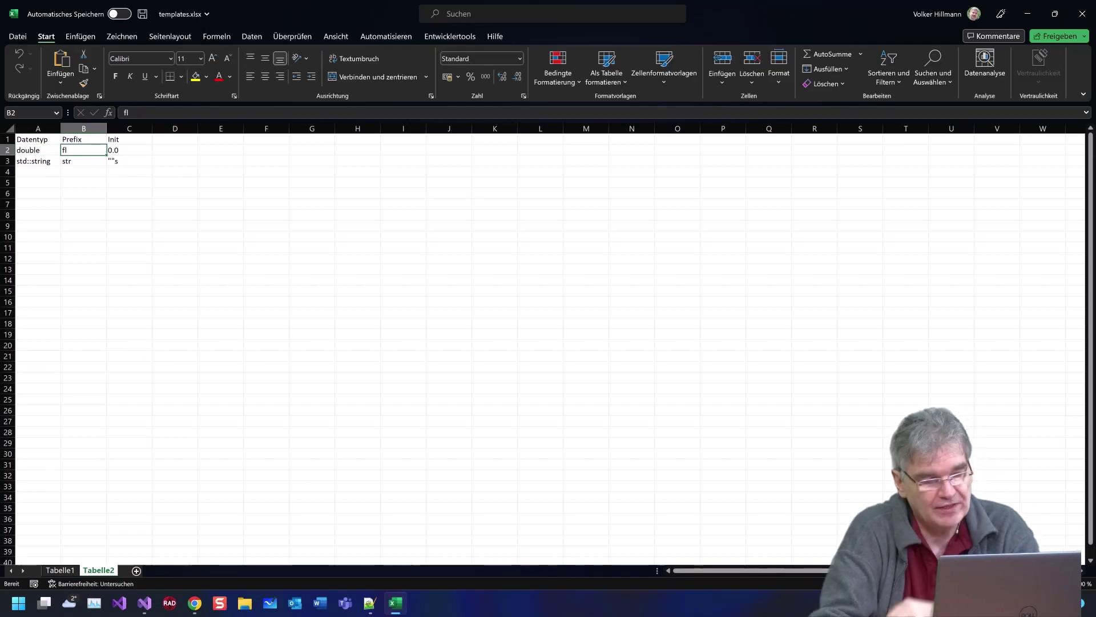
# Step: Copy the initialisation formula from E8 on Tabelle1 into E10 and E11 for Latitude and Longitude
pyautogui.hotkey('ctrl', 'pageup')
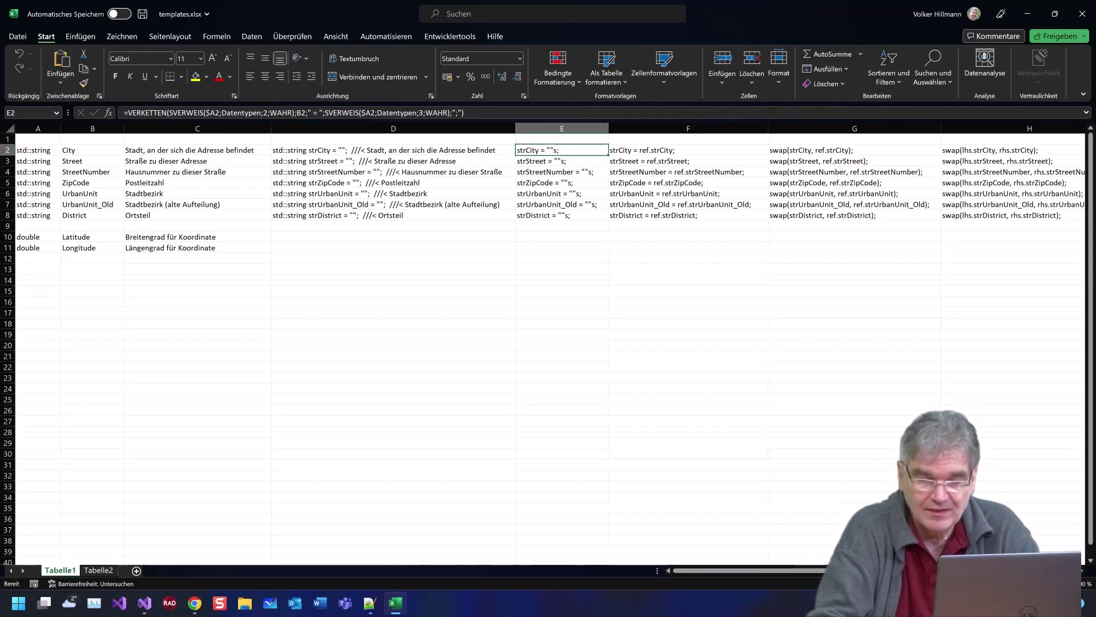
pyautogui.click(562, 215)
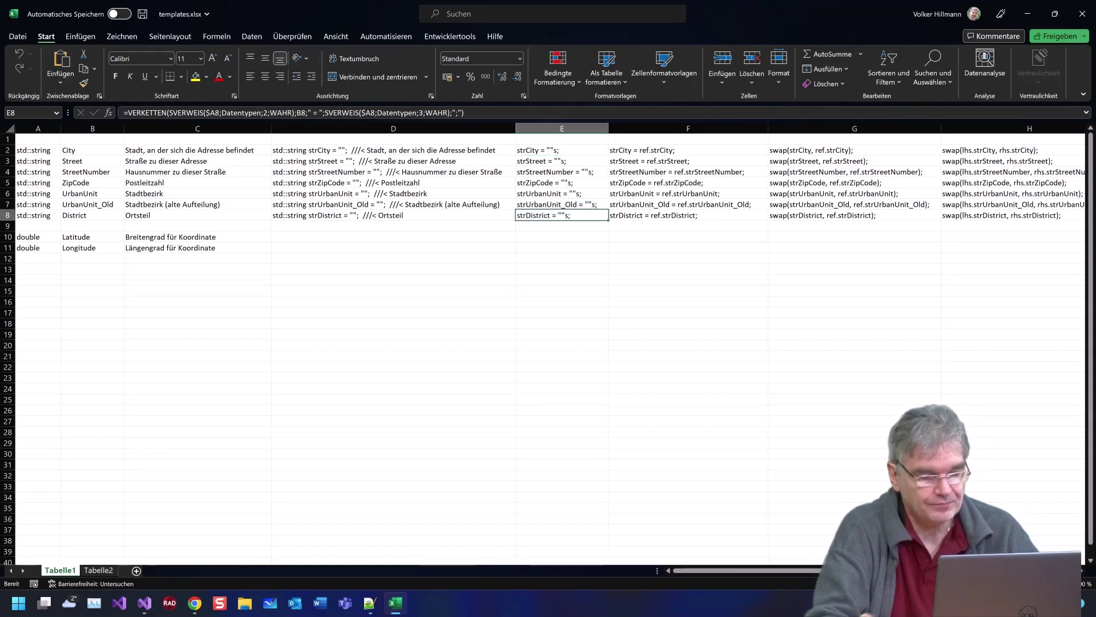
pyautogui.hotkey('ctrl', 'c')
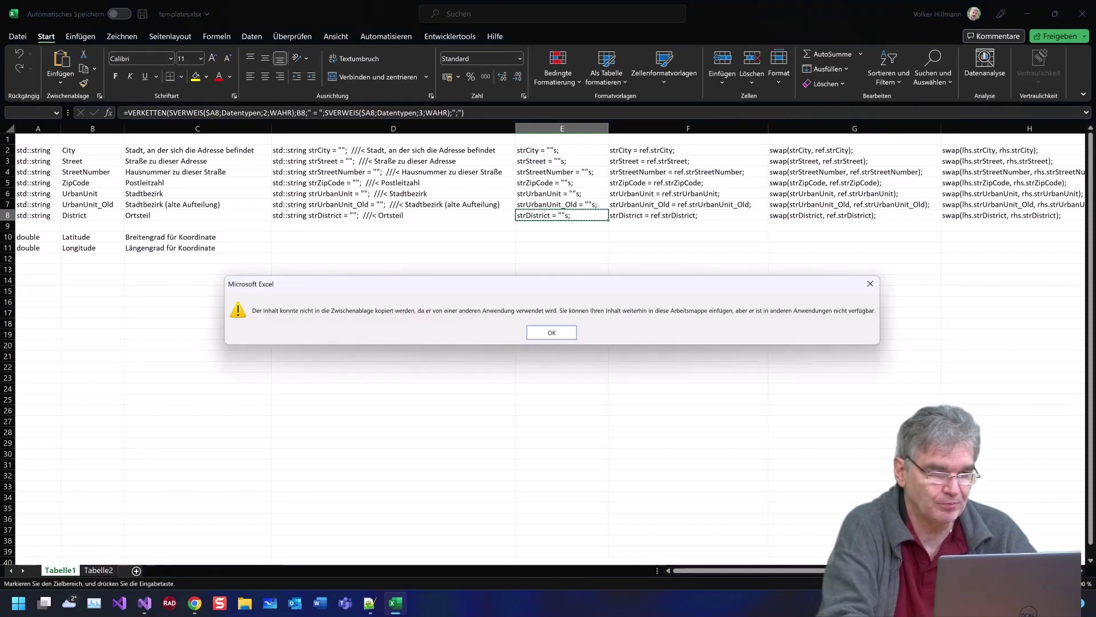
pyautogui.press('Return')
pyautogui.click(561, 234)
pyautogui.click(562, 247)
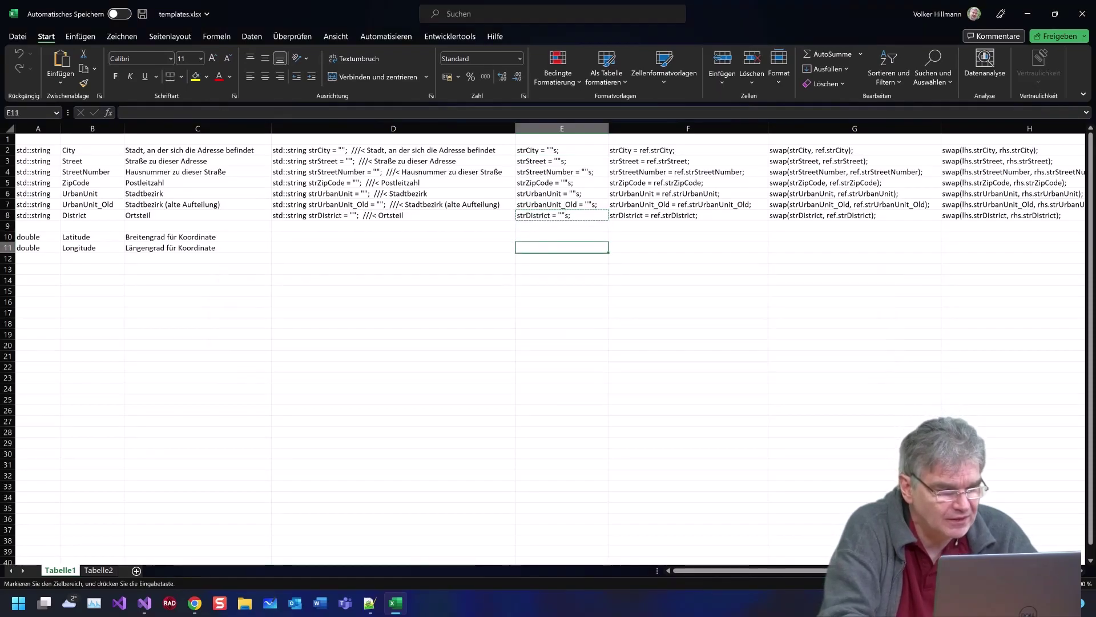
pyautogui.click(562, 237)
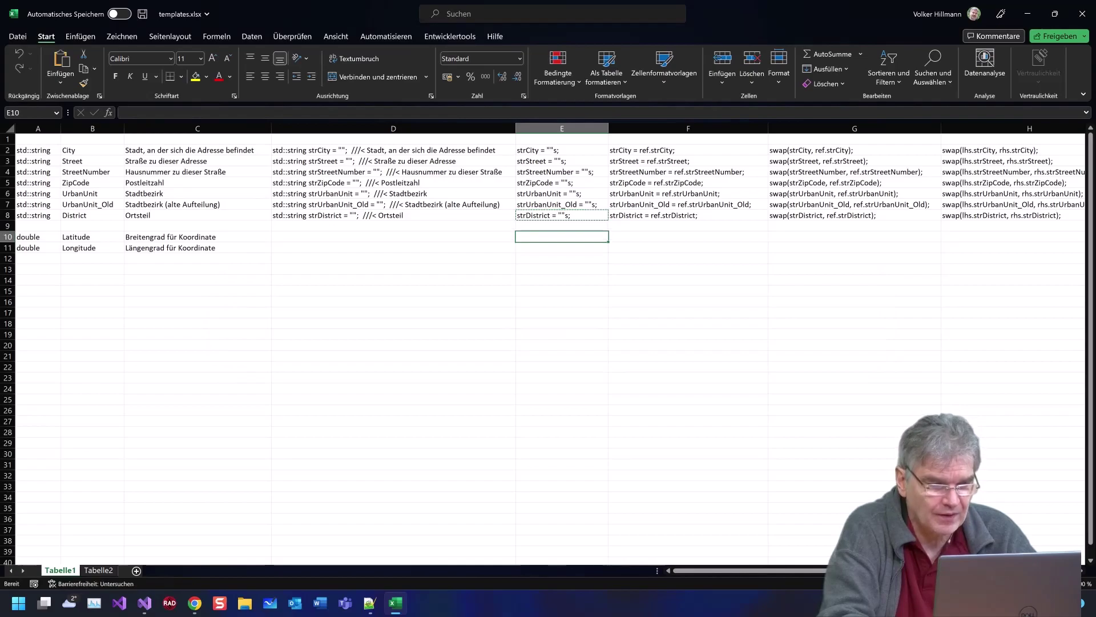
pyautogui.hotkey('ctrl', 'v')
pyautogui.click(562, 247)
pyautogui.hotkey('ctrl', 'v')
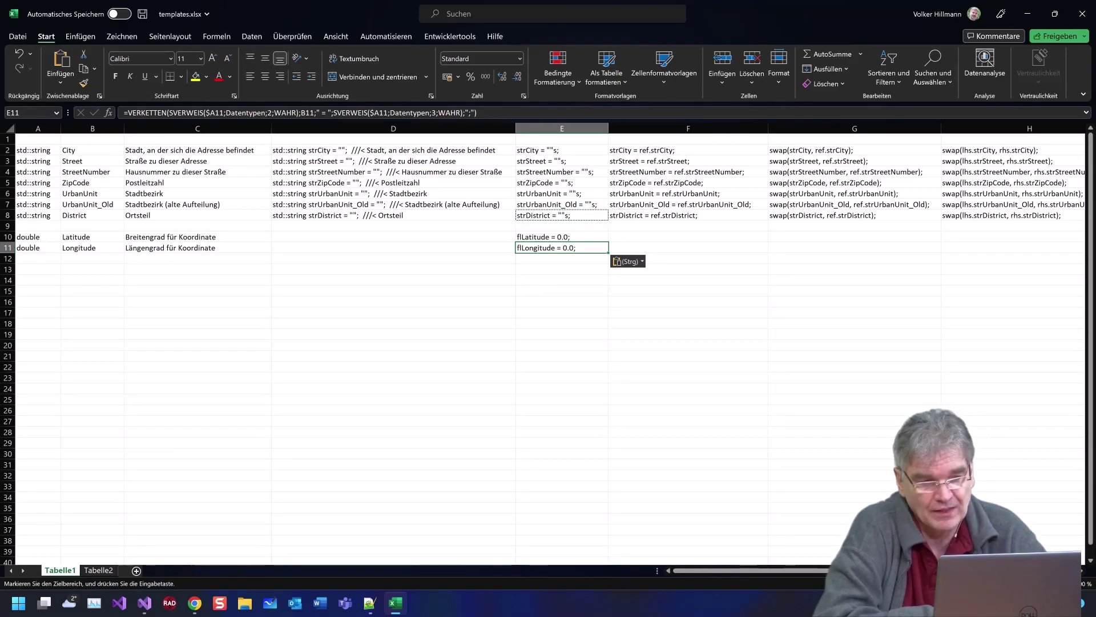
# Step: Clear the initialisation formulas from E10:E11 in the Latitude and Longitude rows
pyautogui.press('Up')
pyautogui.press('Left')
pyautogui.press('Left')
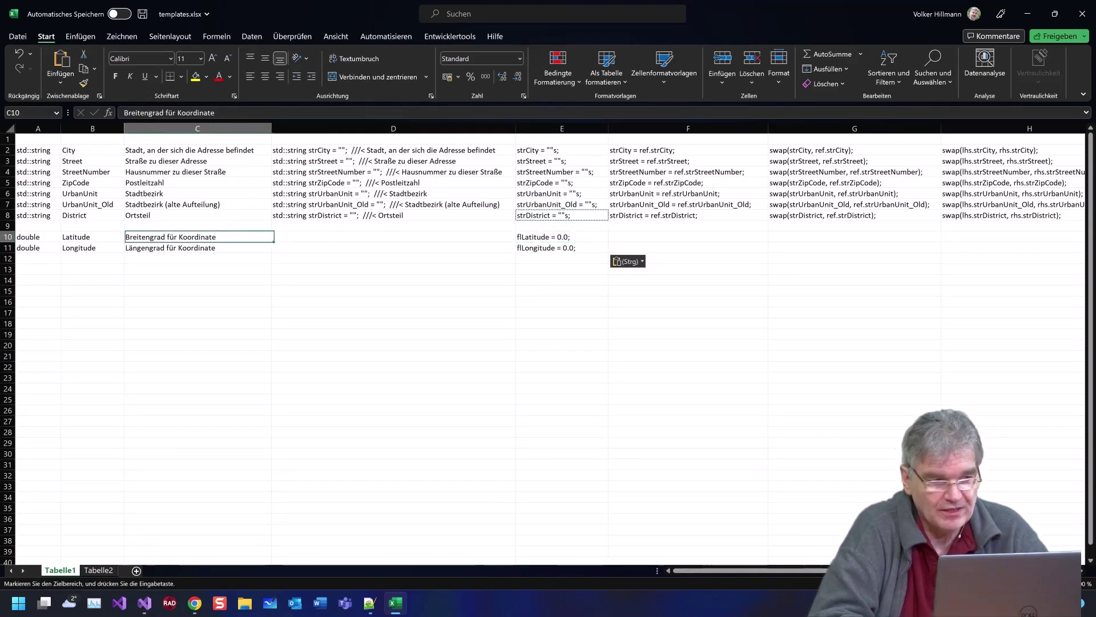
pyautogui.press('Right')
pyautogui.press('Right')
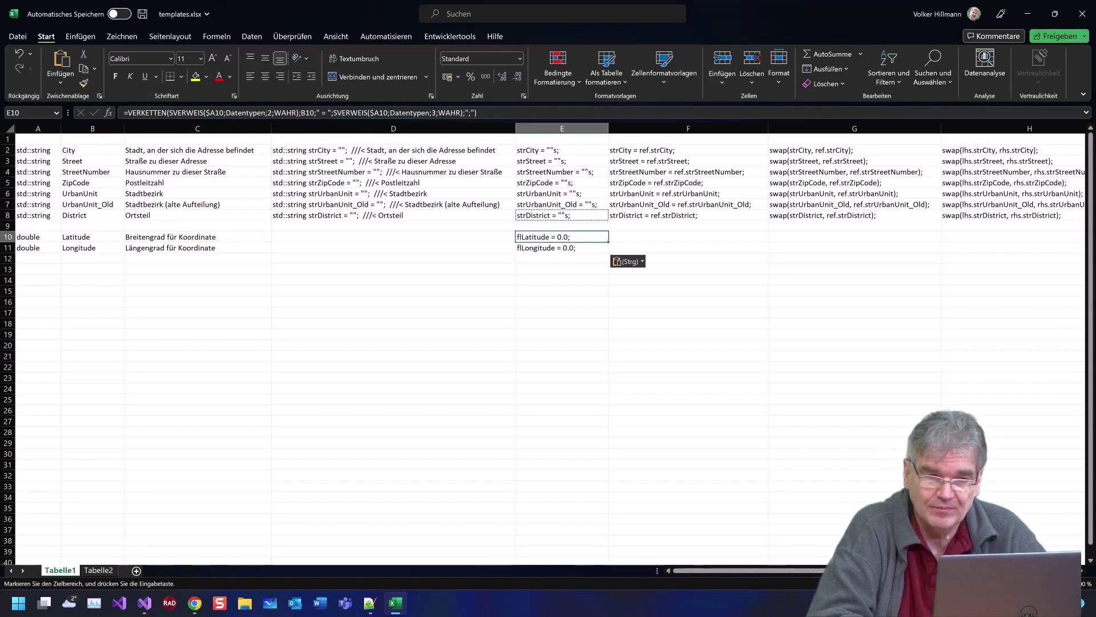
pyautogui.hotkey('shift', 'Down')
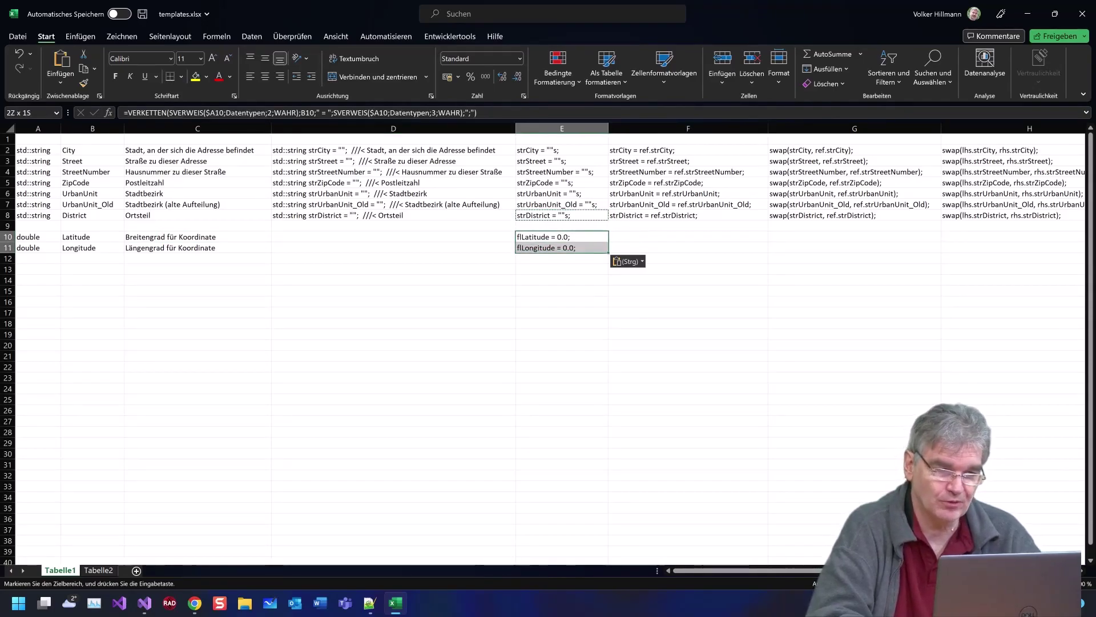
pyautogui.press('Delete')
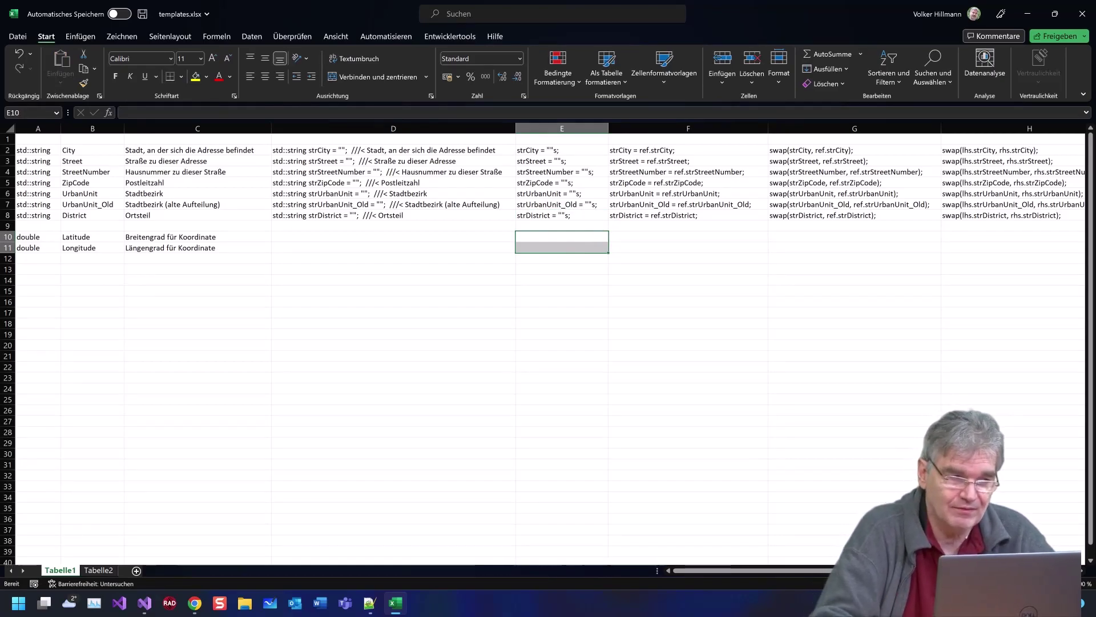
# Step: Check the lookup table on Tabelle2 and review the initialisation formulas in column E of Tabelle1 up to E2
pyautogui.hotkey('ctrl', 'pagedown')
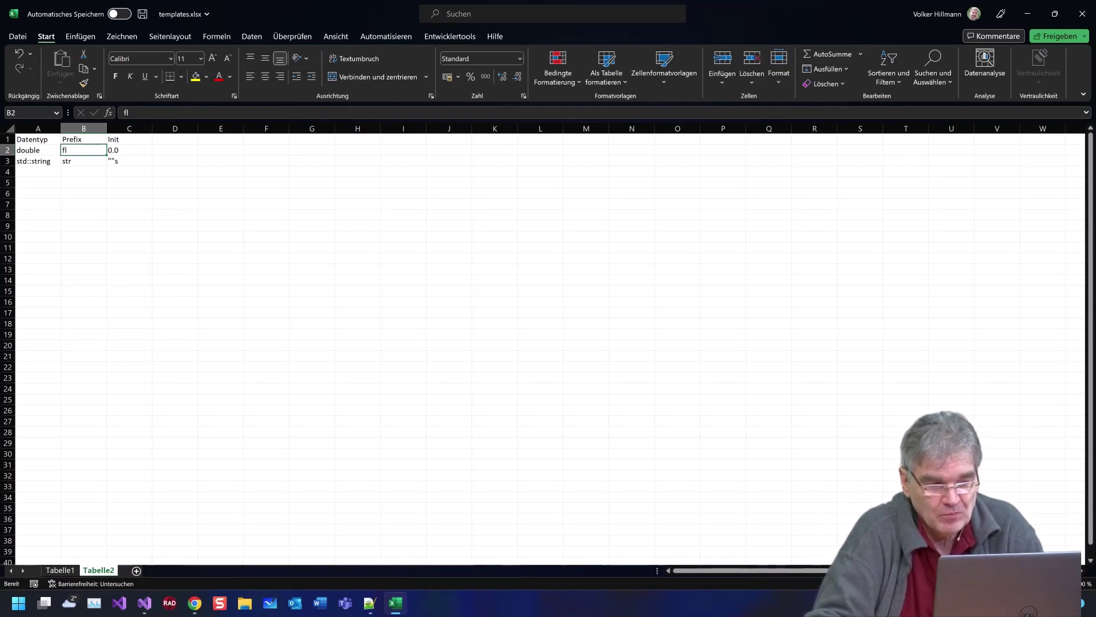
pyautogui.hotkey('ctrl', 'pageup')
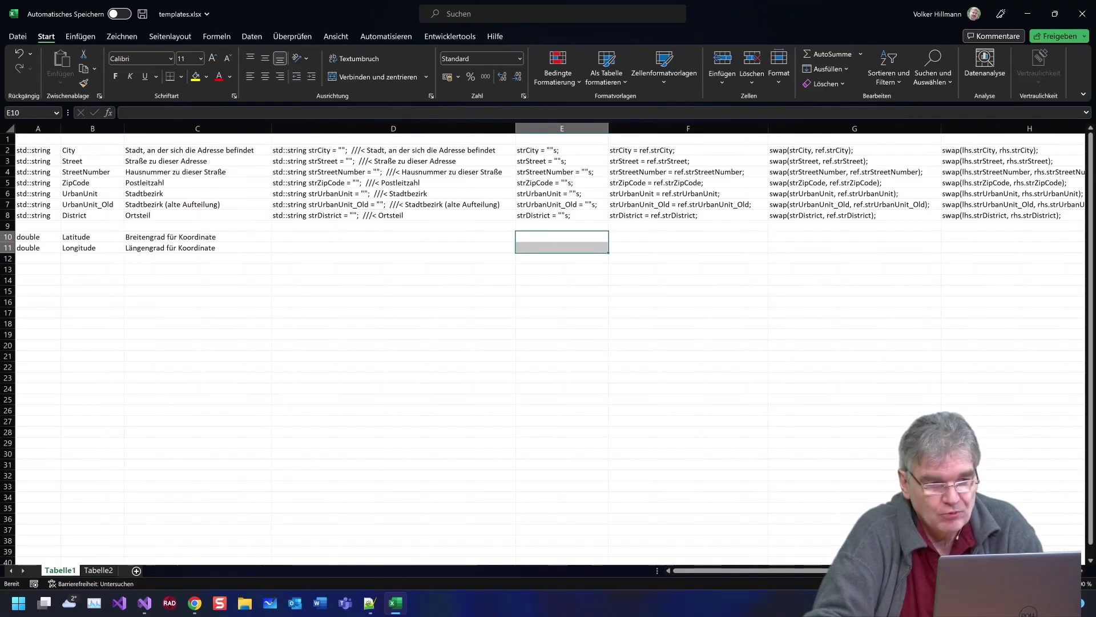
pyautogui.press('Up')
pyautogui.press('Up')
pyautogui.press('Up')
pyautogui.press('Up')
pyautogui.press('Up')
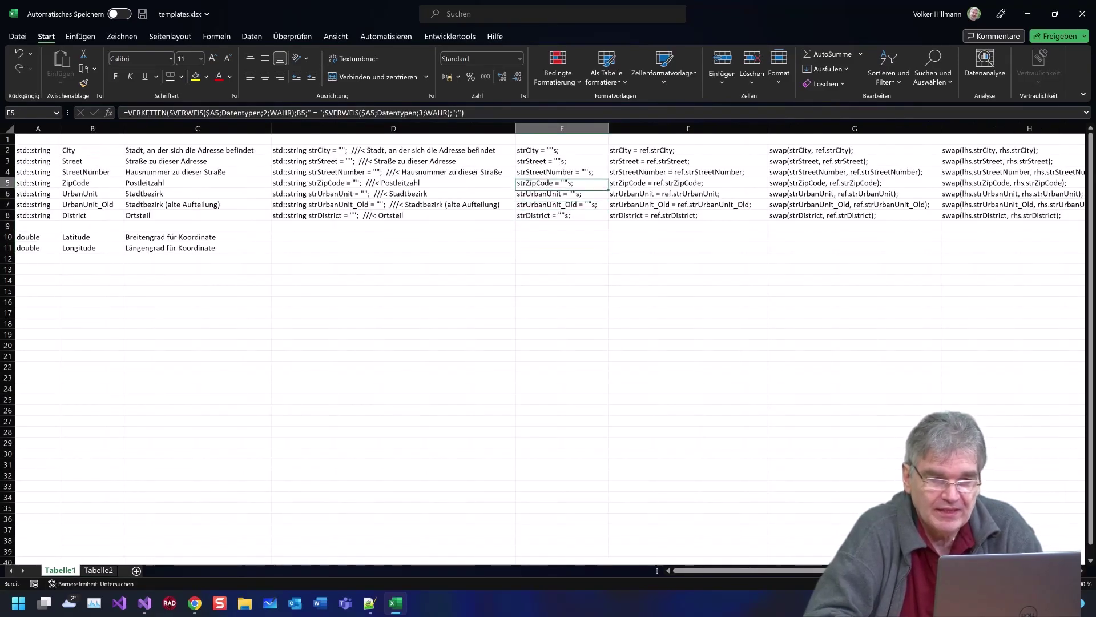
pyautogui.press('Up')
pyautogui.press('Up')
pyautogui.press('Up')
pyautogui.press('Right')
pyautogui.press('Left')
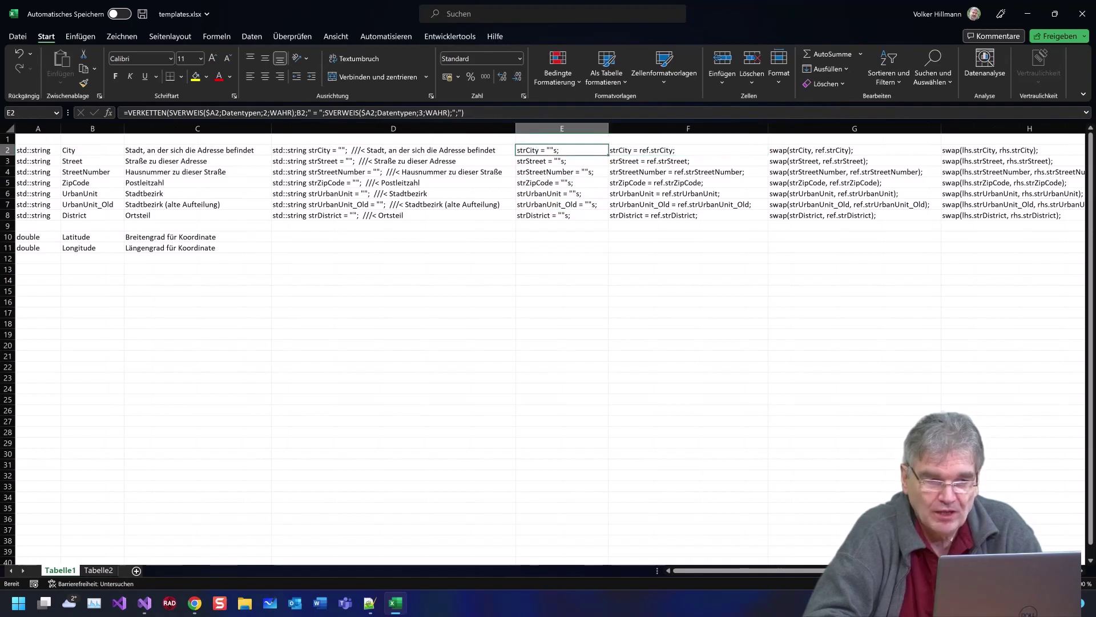
# Step: Examine the assignment formulas in column F of Tabelle1 from F2 down to F7
pyautogui.click(688, 149)
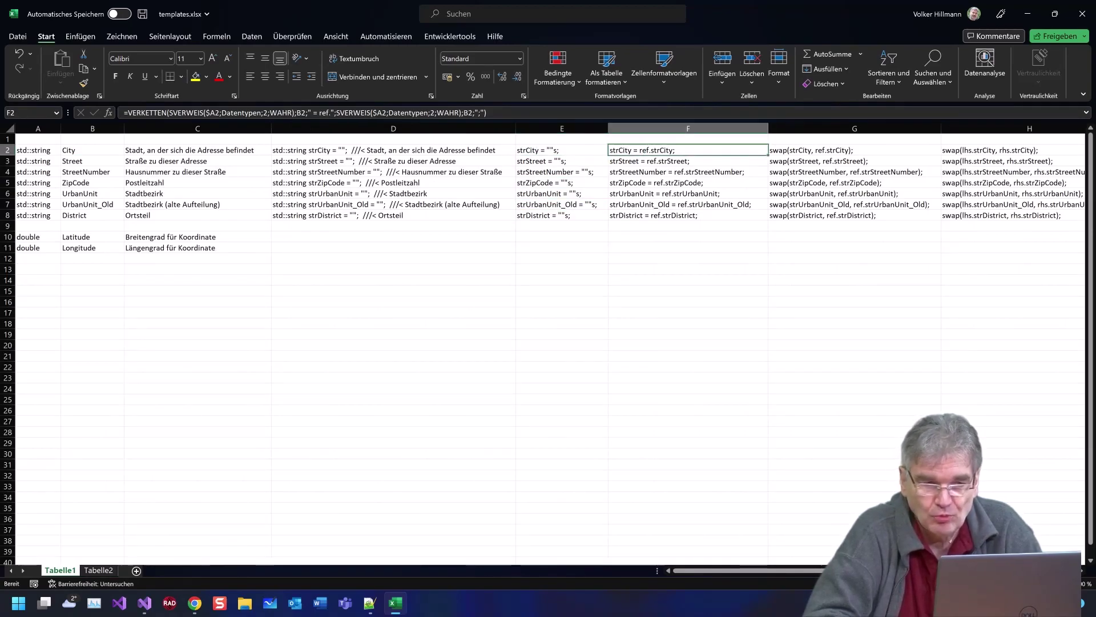
pyautogui.press('Down')
pyautogui.press('Down')
pyautogui.press('Down')
pyautogui.press('Down')
pyautogui.press('Down')
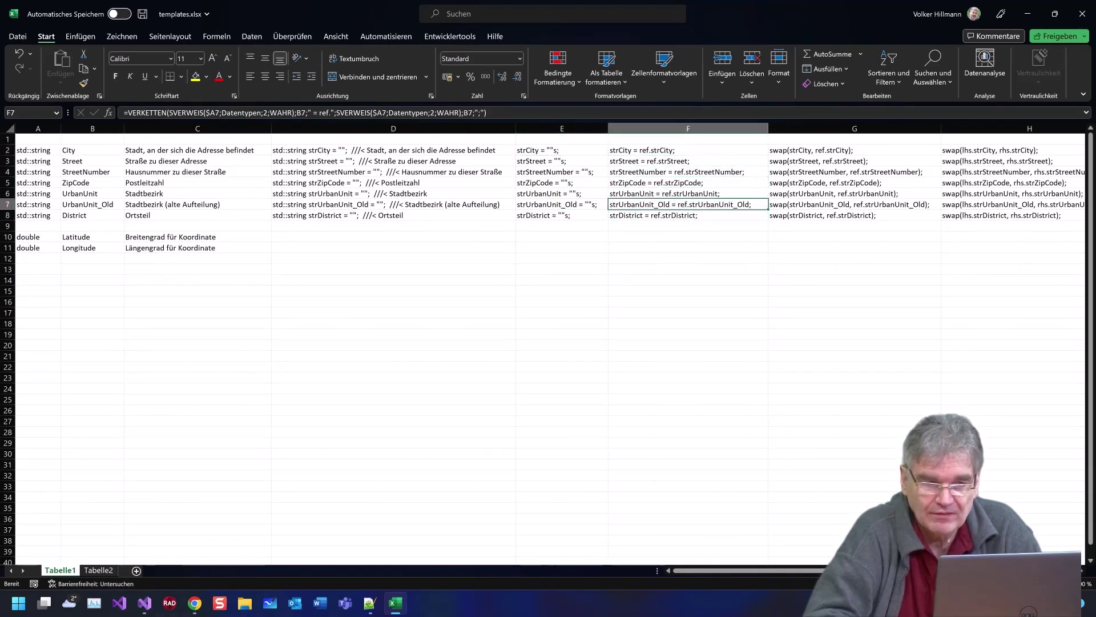
pyautogui.press('Up')
pyautogui.press('Up')
pyautogui.press('Up')
pyautogui.press('Up')
pyautogui.press('Up')
# Step: Compare the ref-based swap formulas in column G with the lhs/rhs swap formulas in column H of Tabelle1
pyautogui.press('Right')
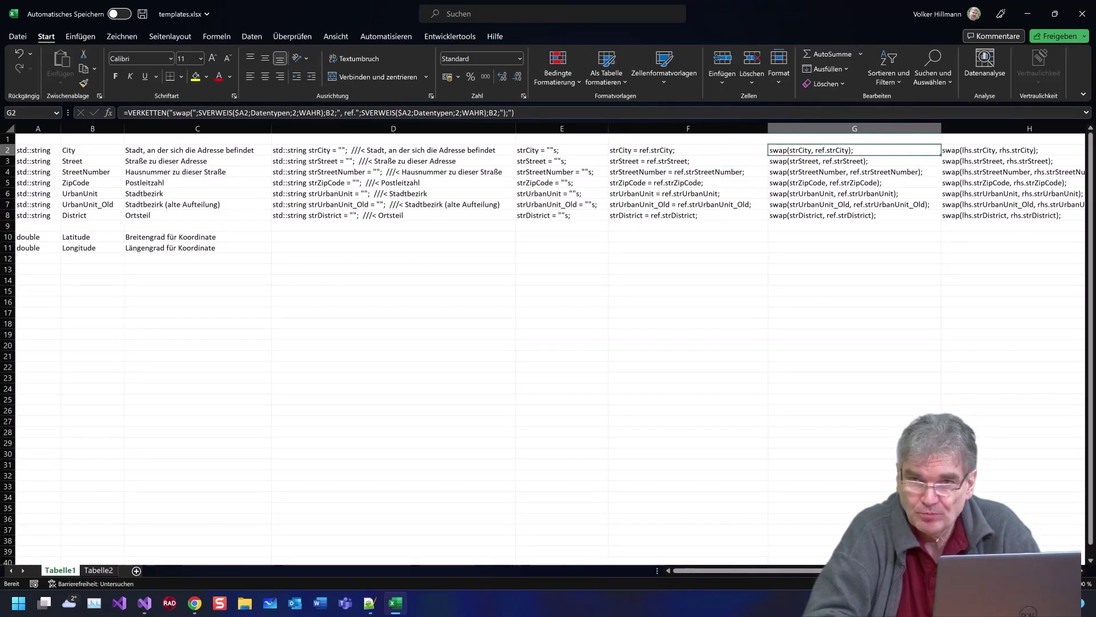
pyautogui.press('Right')
pyautogui.press('Left')
pyautogui.press('Right')
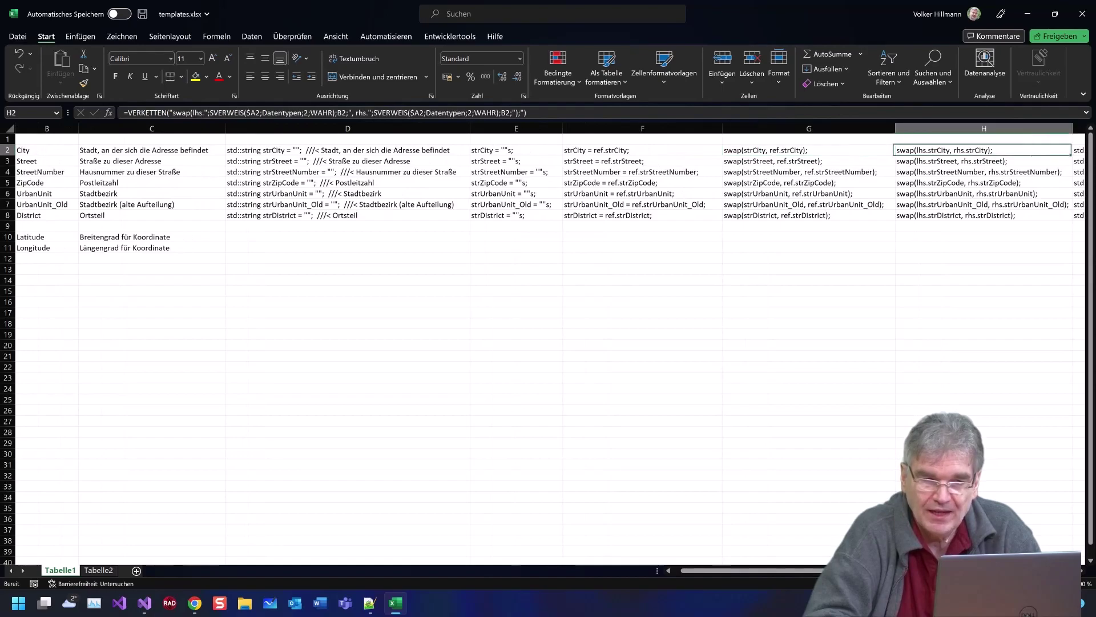
pyautogui.press('Left')
pyautogui.press('Down')
pyautogui.press('Down')
pyautogui.press('Down')
pyautogui.press('Down')
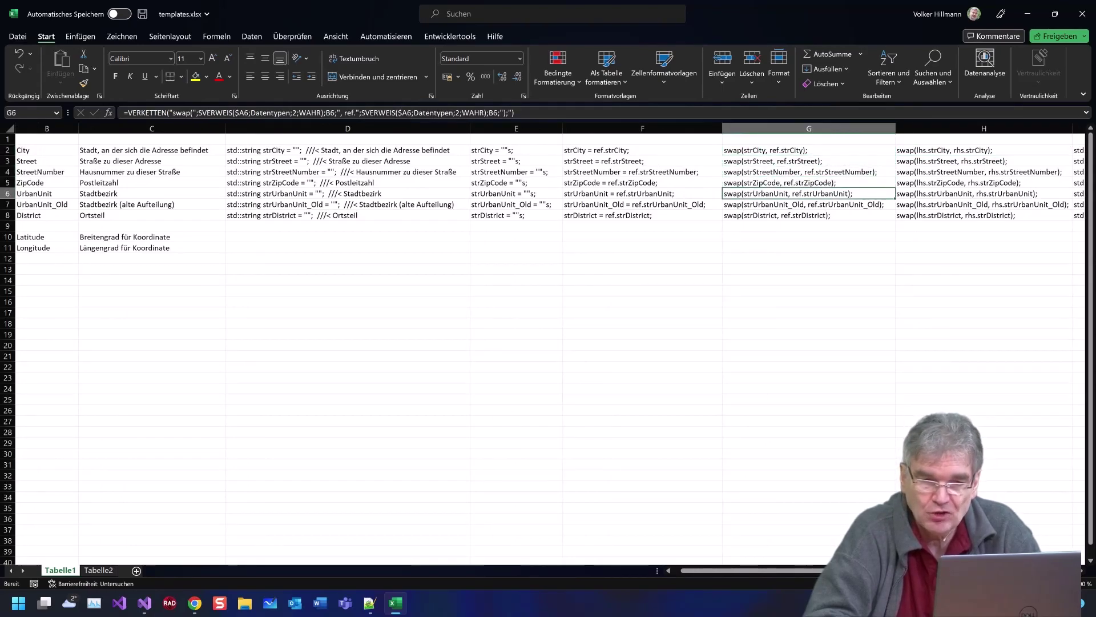
pyautogui.press('Down')
pyautogui.press('Down')
pyautogui.press('Up')
pyautogui.press('Up')
pyautogui.press('Up')
pyautogui.press('Right')
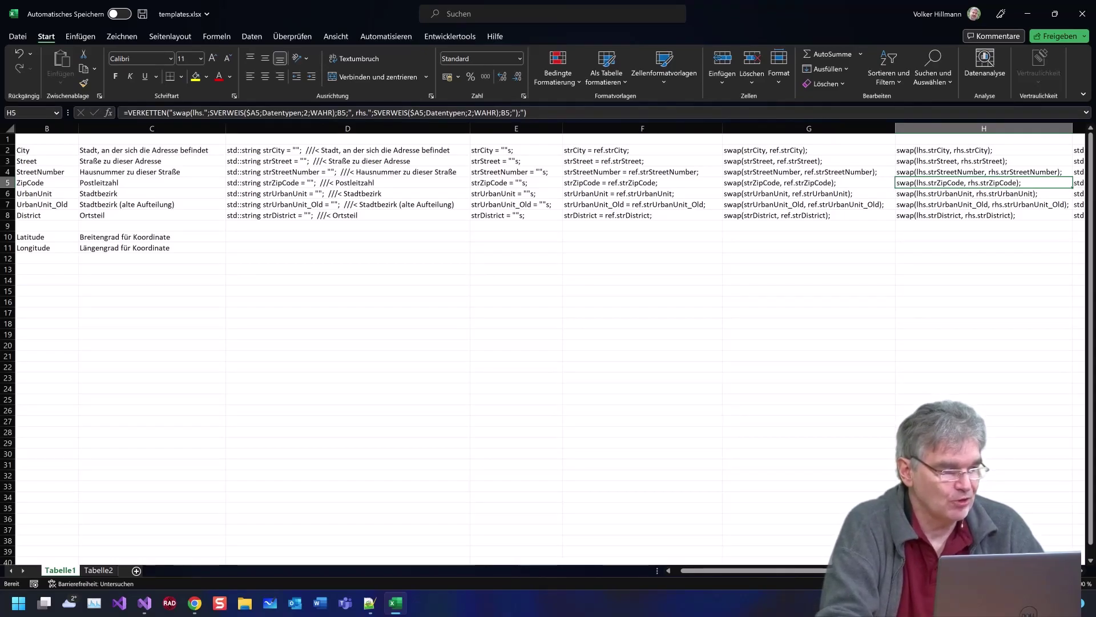
# Step: Switch to Visual Studio and insert a new line directly below the opening brace of class TAddress in Test.cpp
pyautogui.moveTo(145, 602)
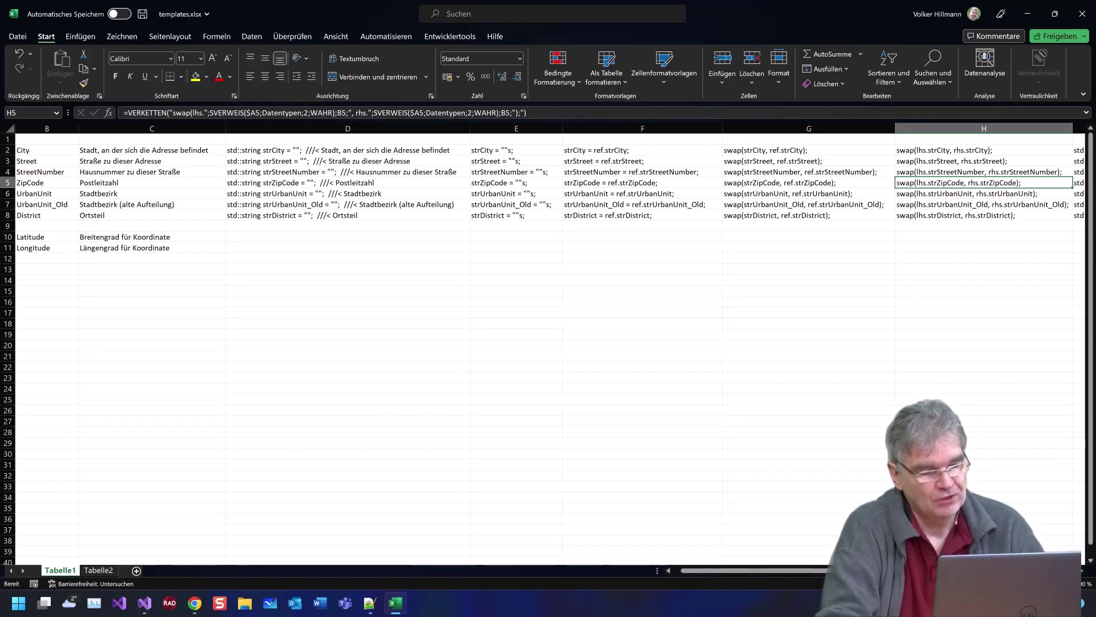
pyautogui.hotkey('alt', 'Tab')
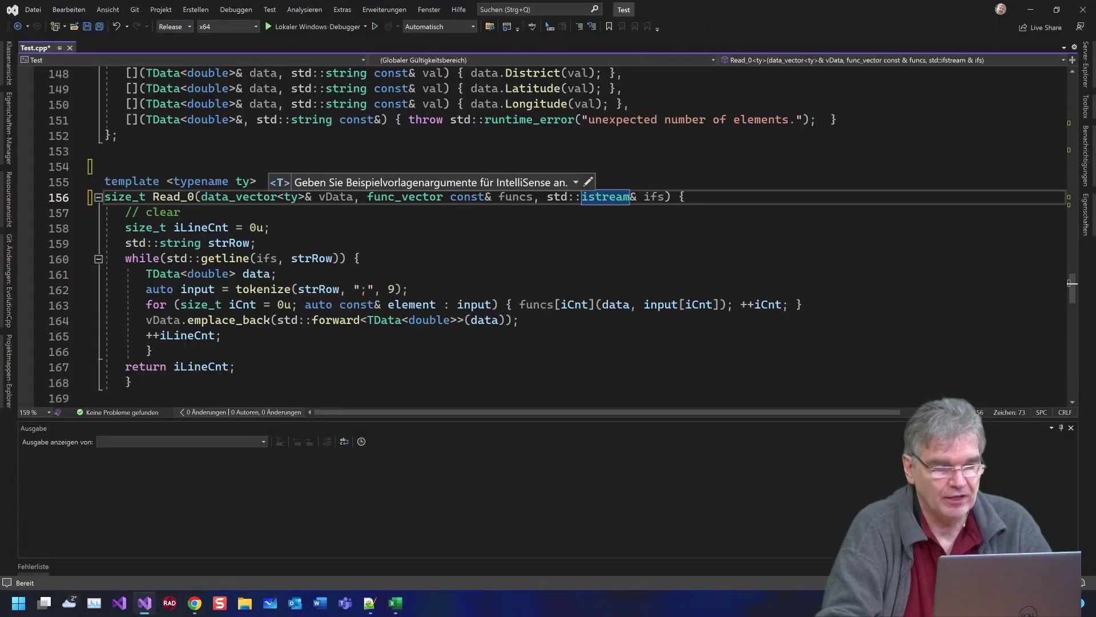
pyautogui.scroll(20, 400, 302)
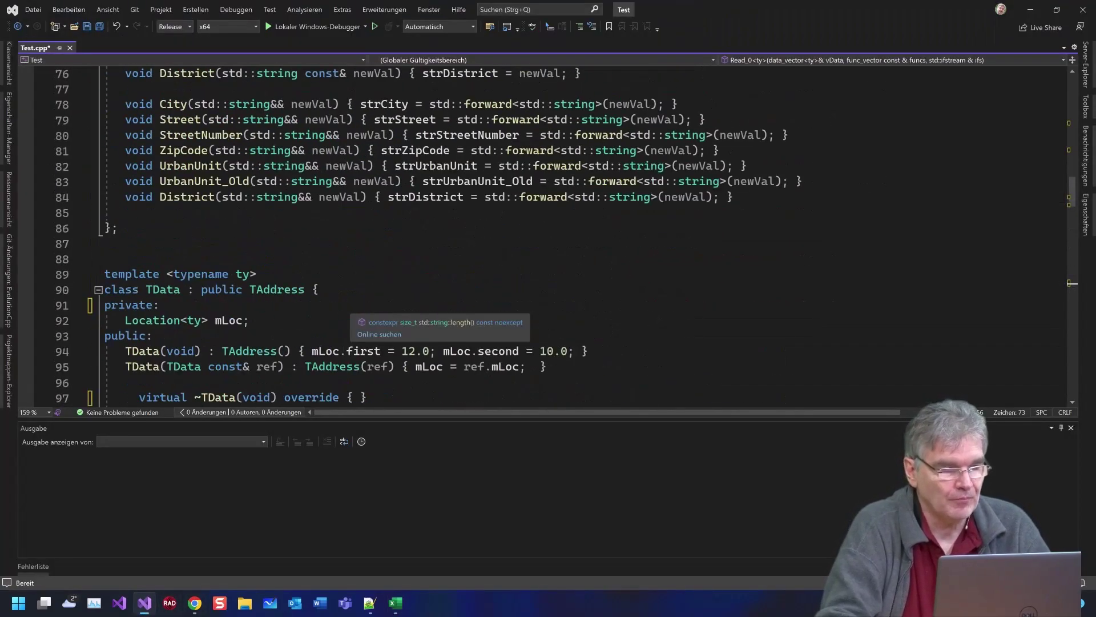
pyautogui.scroll(16, 399, 303)
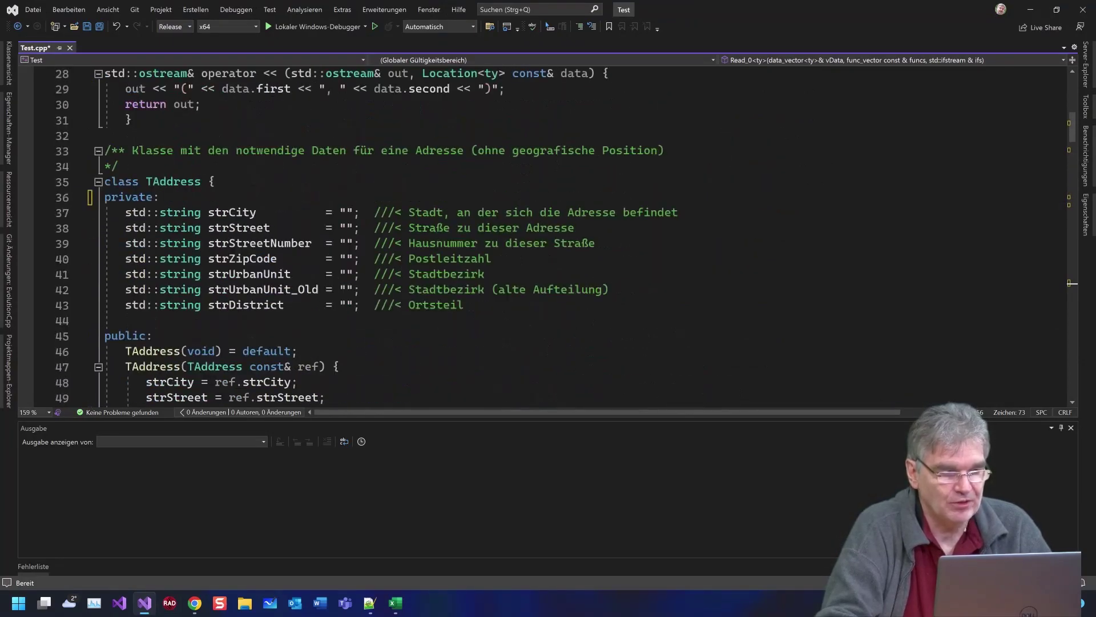
pyautogui.click(160, 197)
pyautogui.click(215, 182)
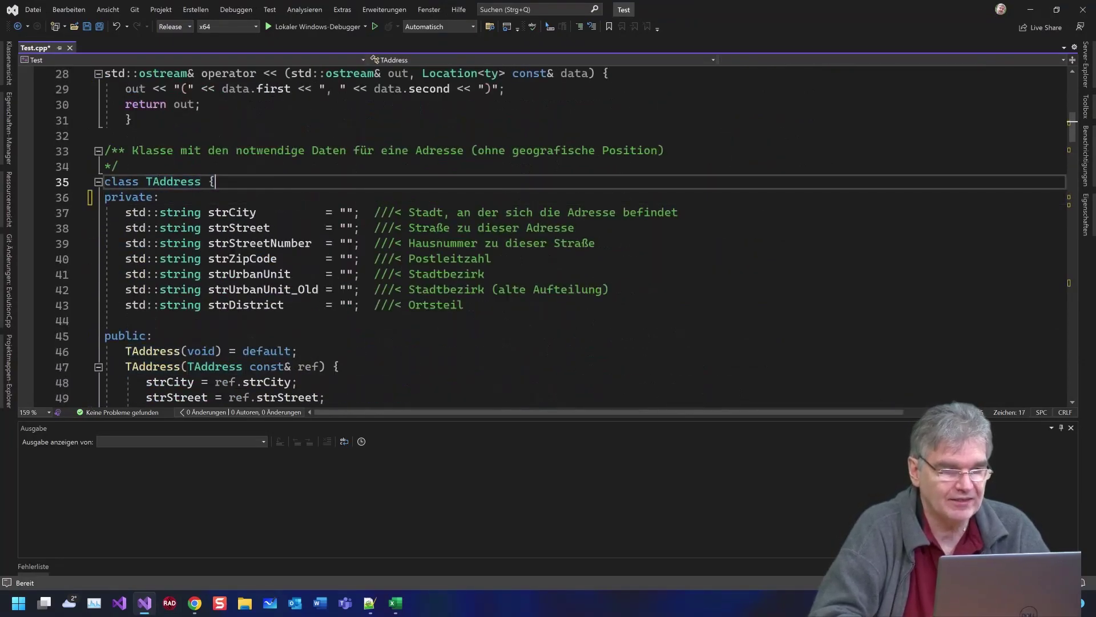
pyautogui.press('Return')
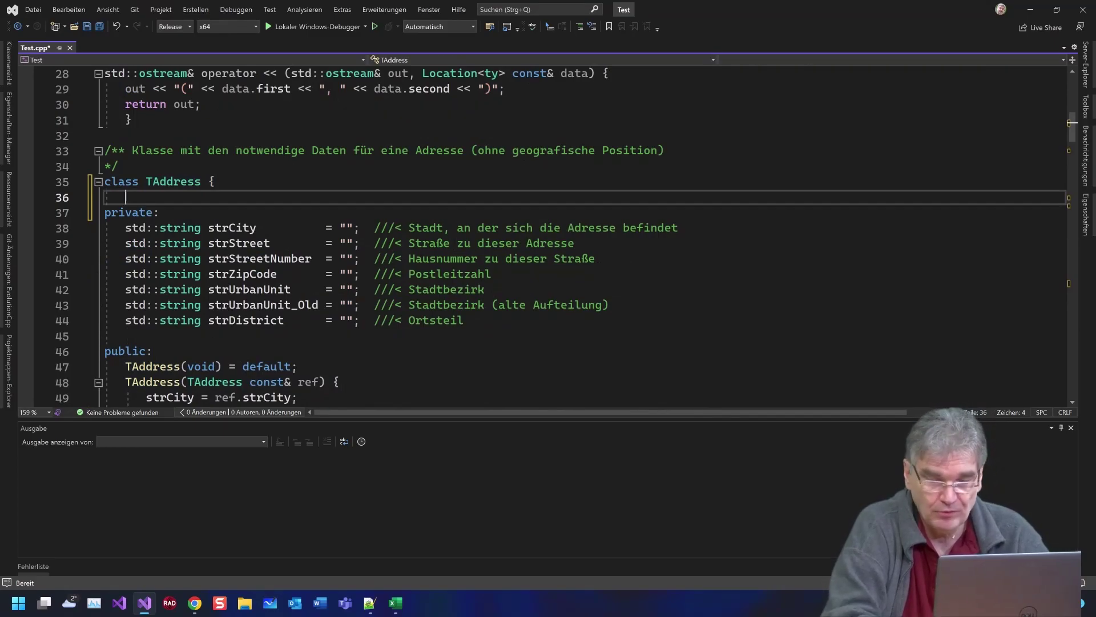
# Step: Begin a friend void swap function in TAddress with the first parameter TAddress& lhs
pyautogui.write('friend')
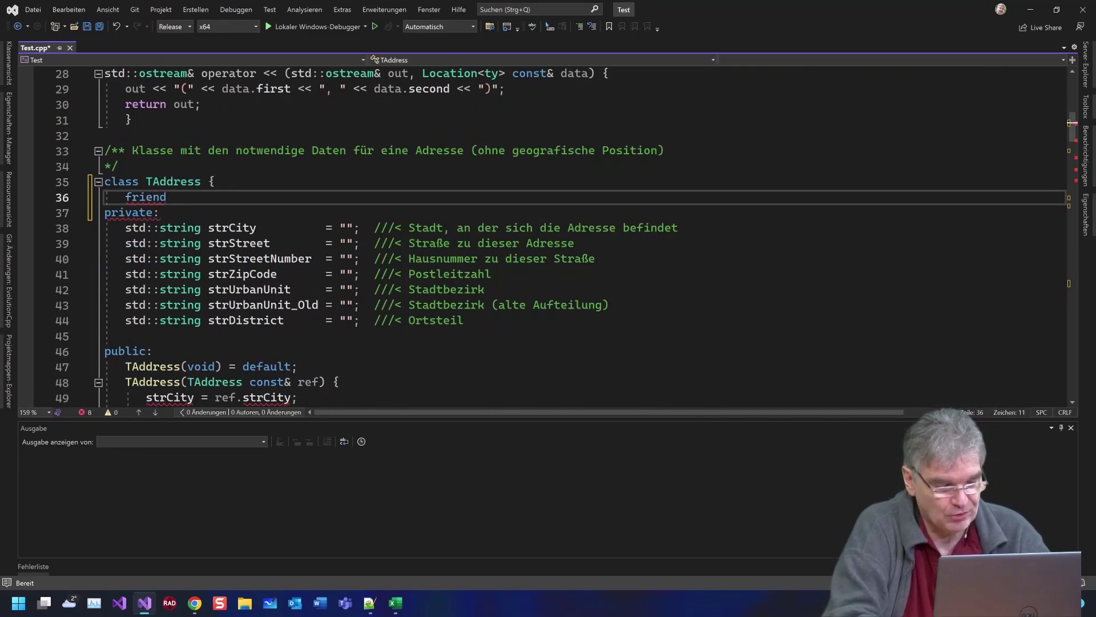
pyautogui.write(' void ')
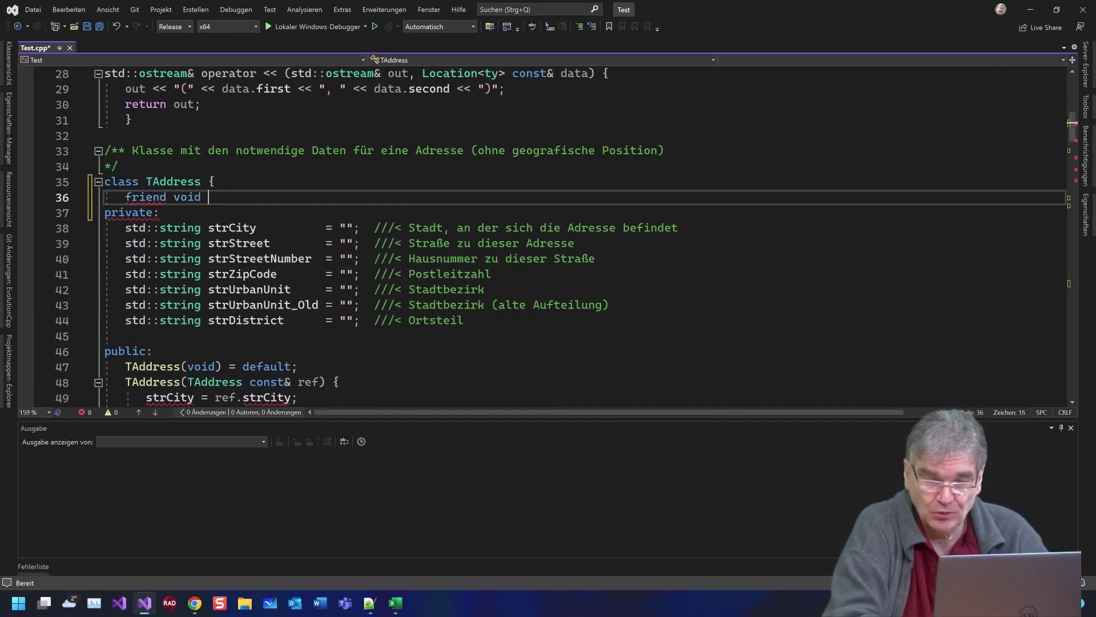
pyautogui.write('swap')
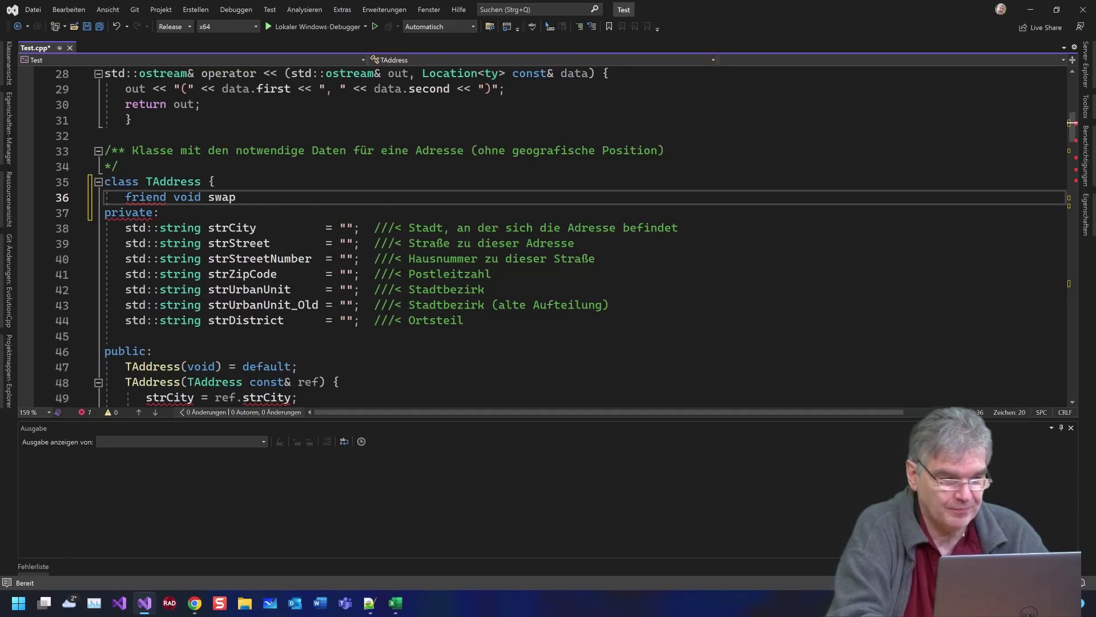
pyautogui.write('(TA')
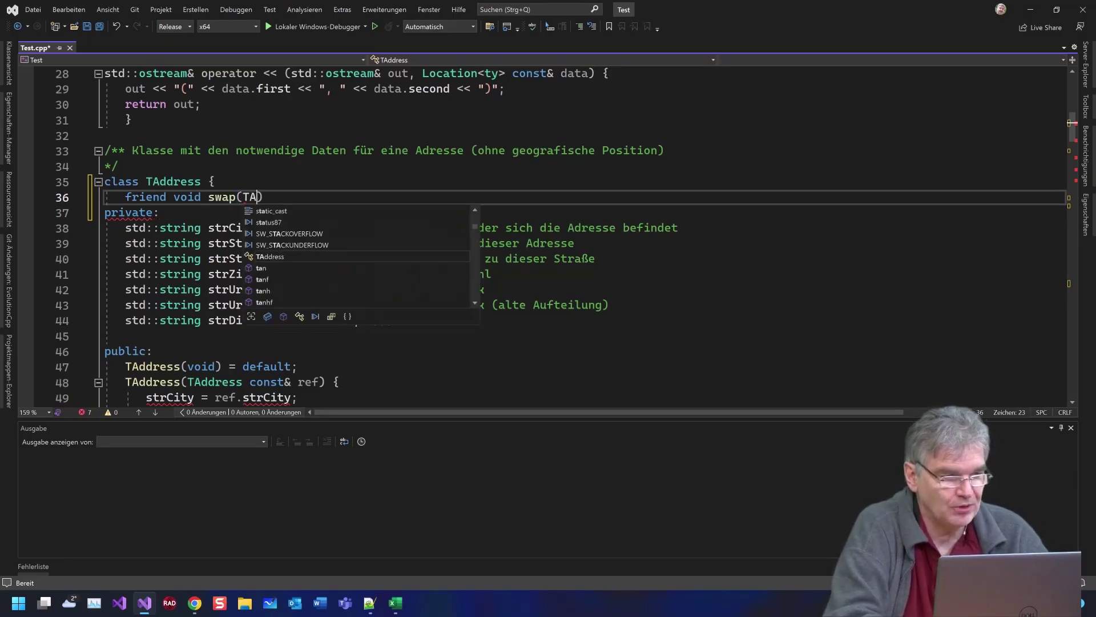
pyautogui.write('ddres')
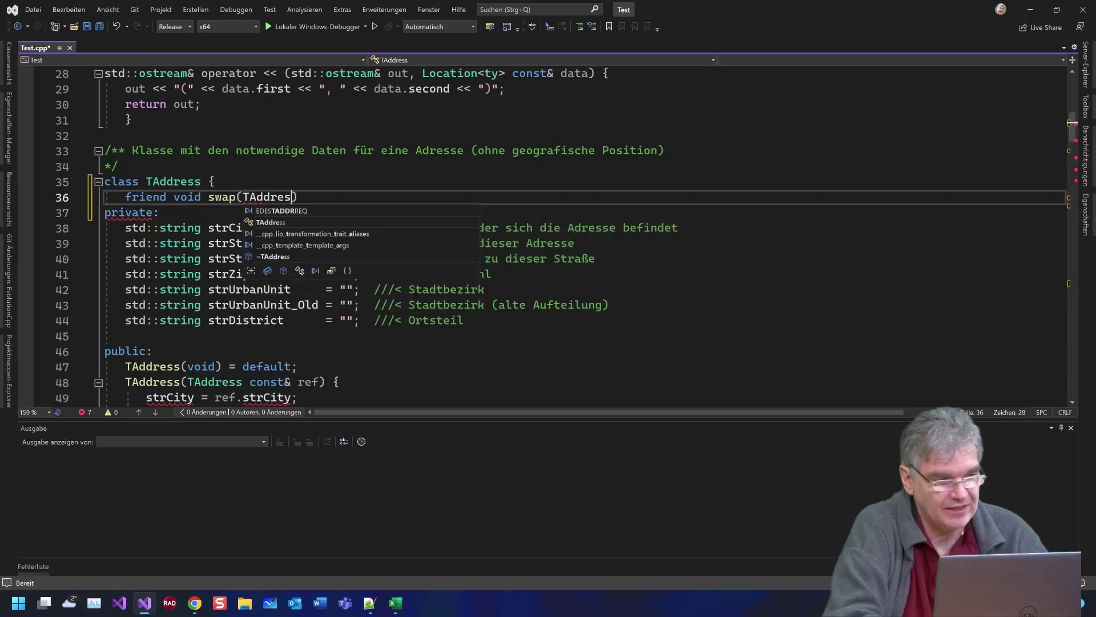
pyautogui.write('s& ')
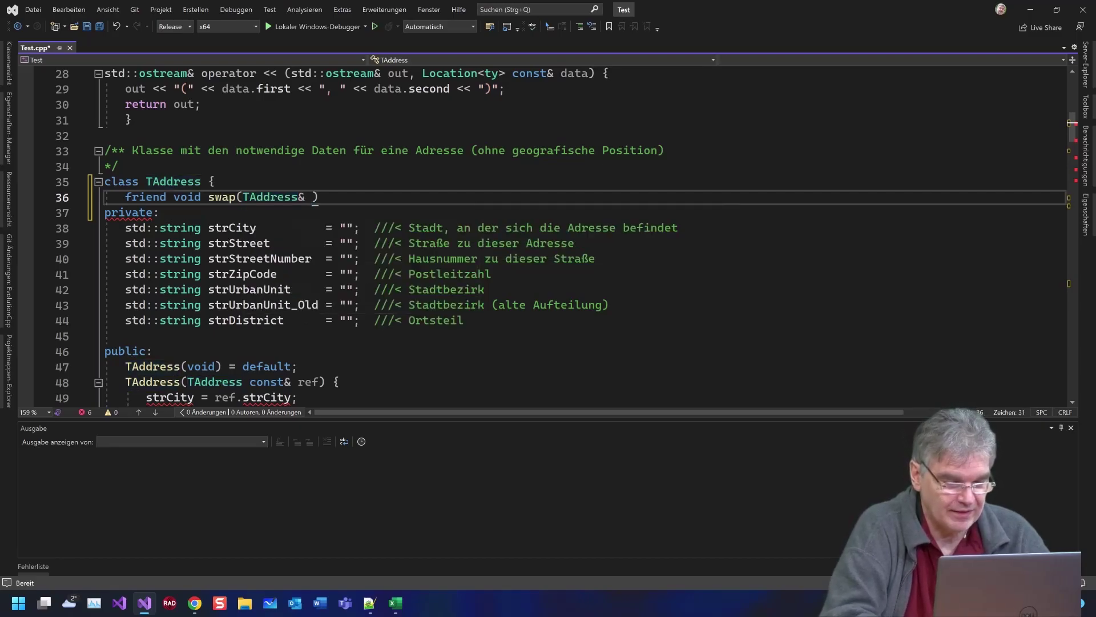
pyautogui.write('lsh, ')
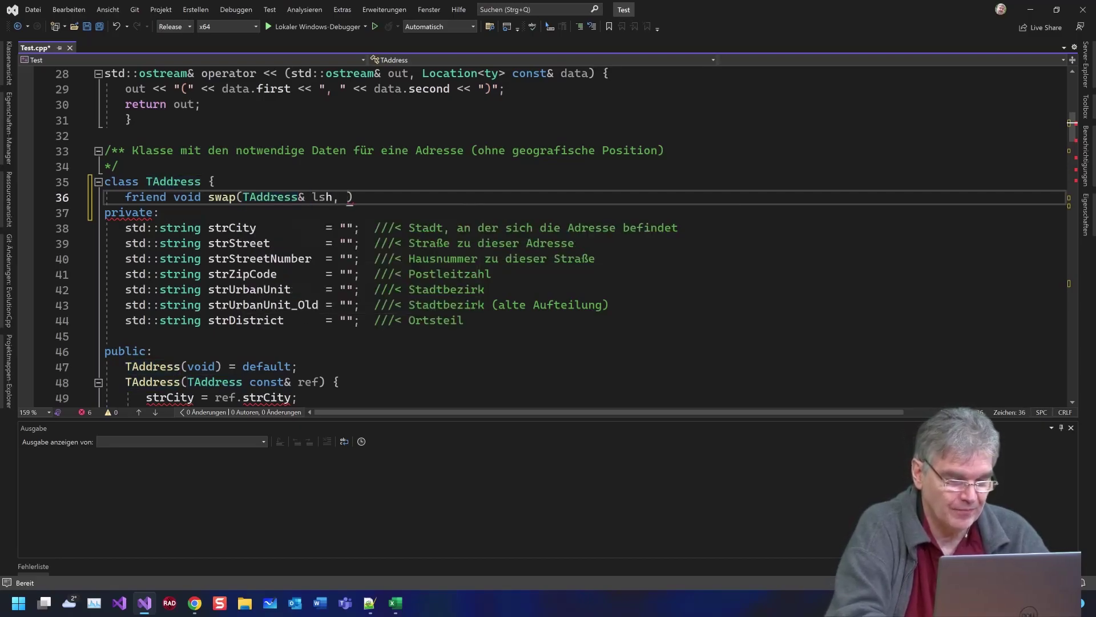
pyautogui.write('T')
pyautogui.press('BackSpace')
pyautogui.press('BackSpace')
pyautogui.press('BackSpace')
pyautogui.press('BackSpace')
pyautogui.press('BackSpace')
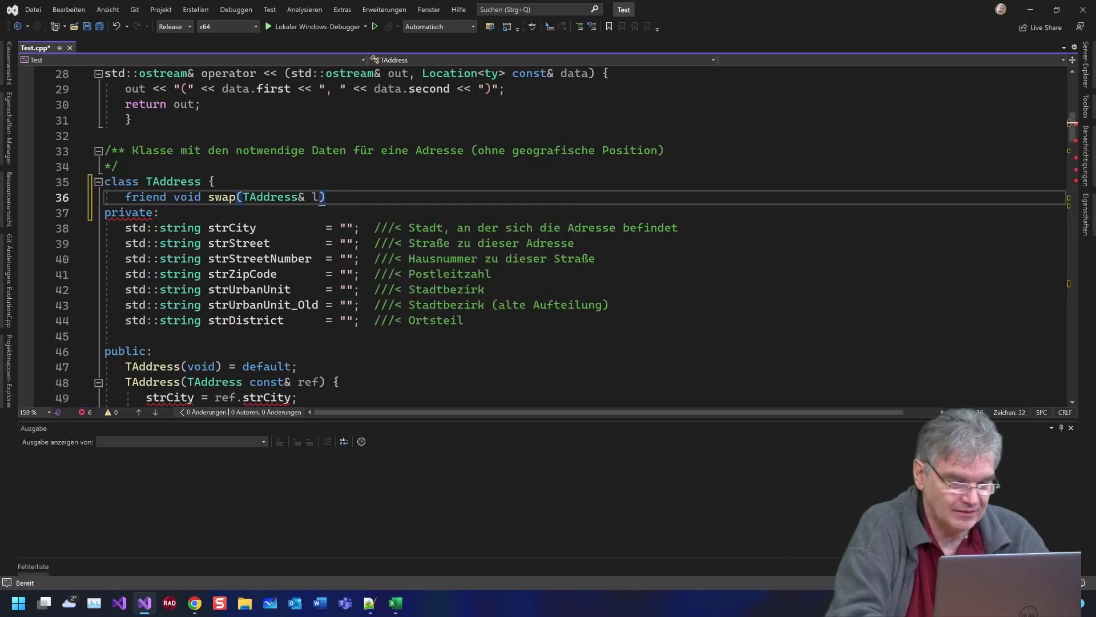
pyautogui.write('hs,')
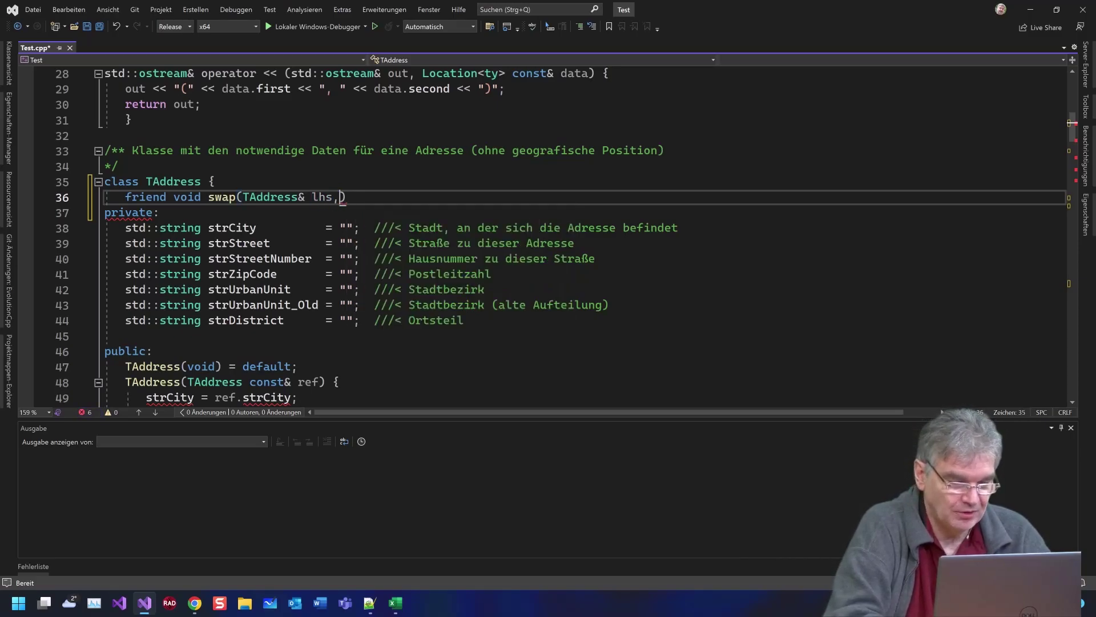
# Step: Add TAddress& rhs as the second parameter of the swap function and complete its signature
pyautogui.write(' TAdre')
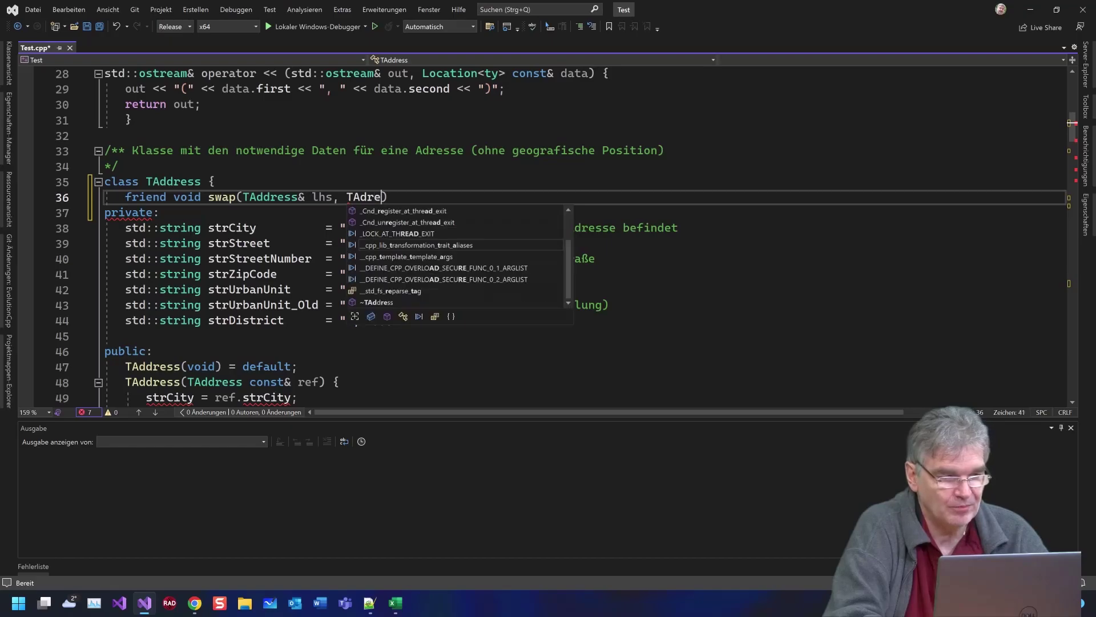
pyautogui.press('BackSpace')
pyautogui.press('BackSpace')
pyautogui.write('dress')
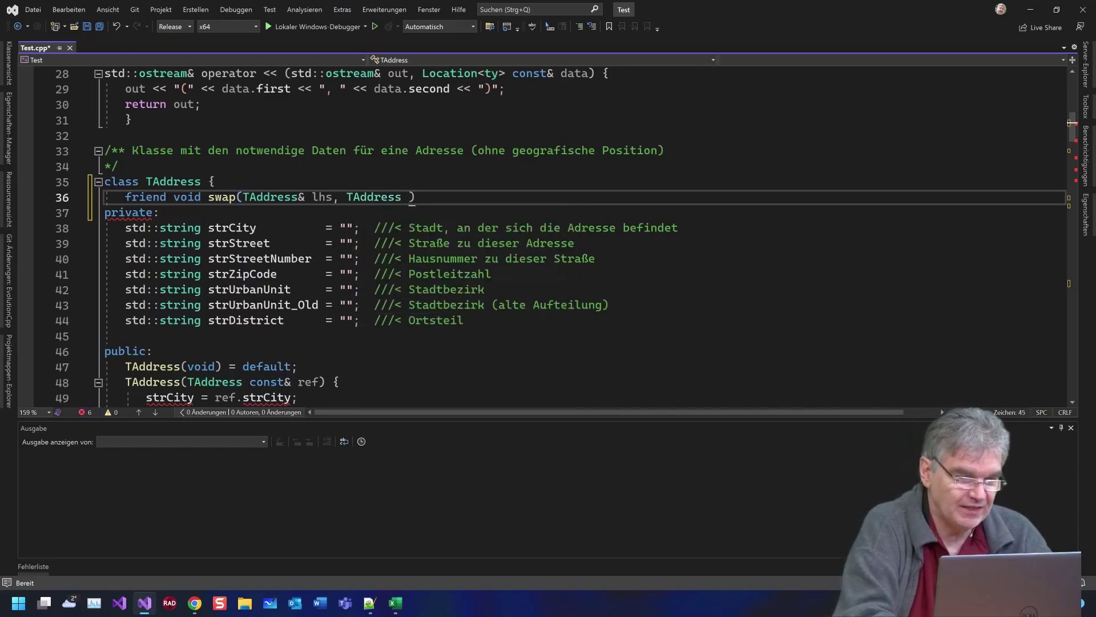
pyautogui.write(' &')
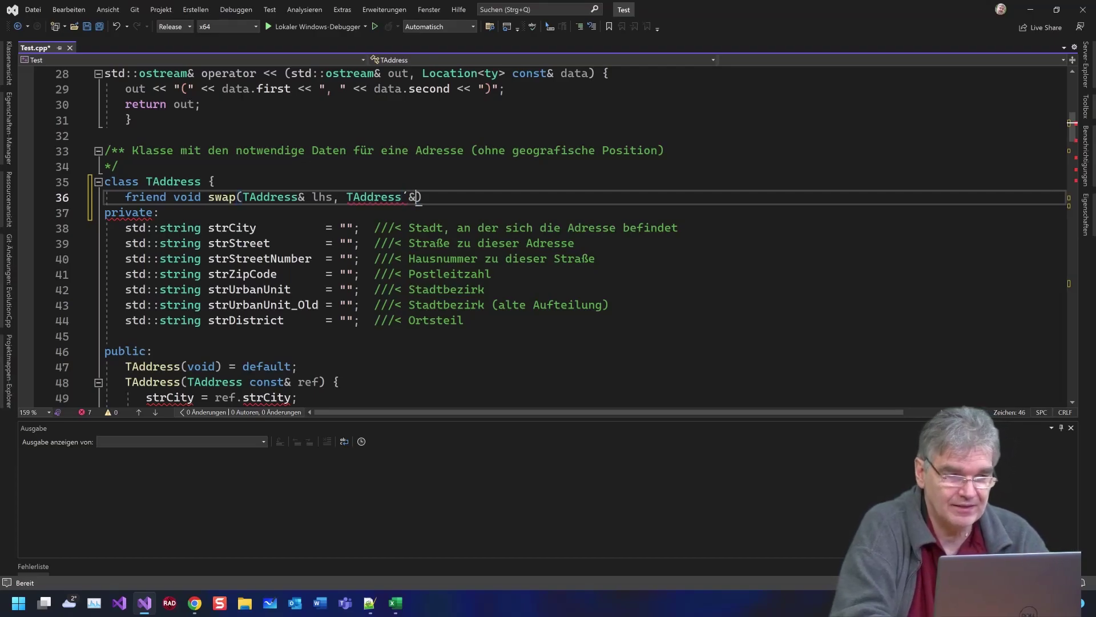
pyautogui.press('BackSpace')
pyautogui.press('BackSpace')
pyautogui.write('& ')
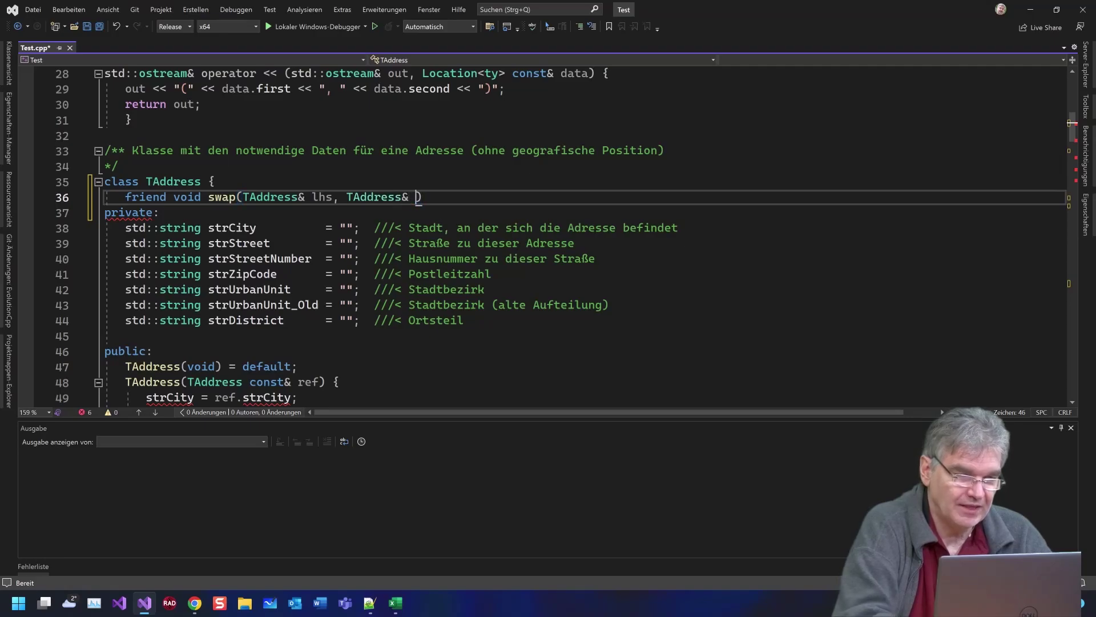
pyautogui.write('rhs')
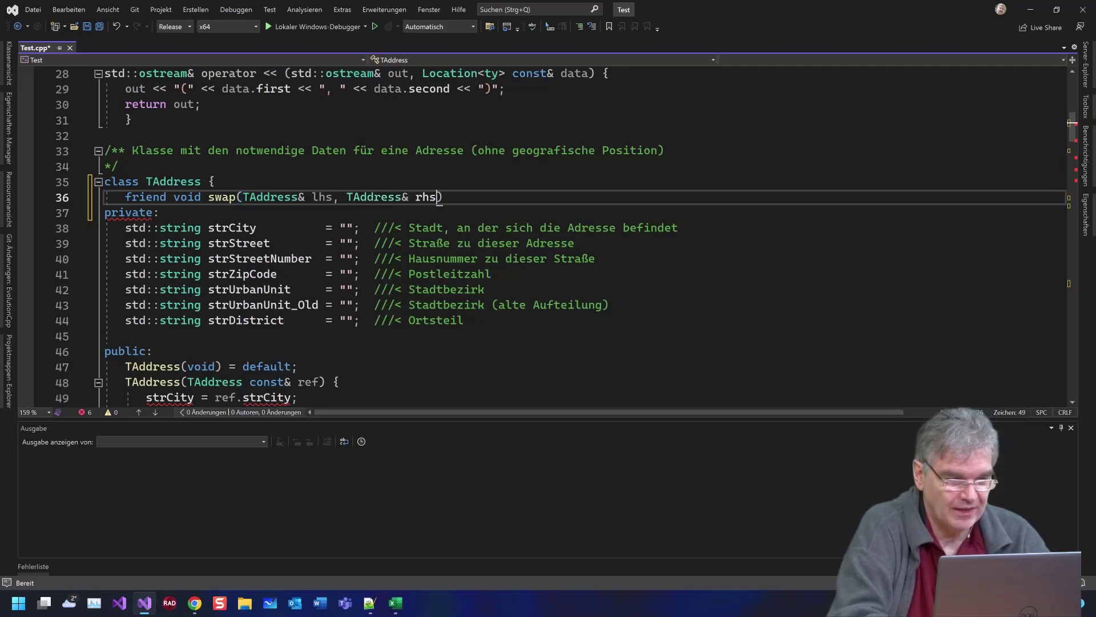
pyautogui.press('End')
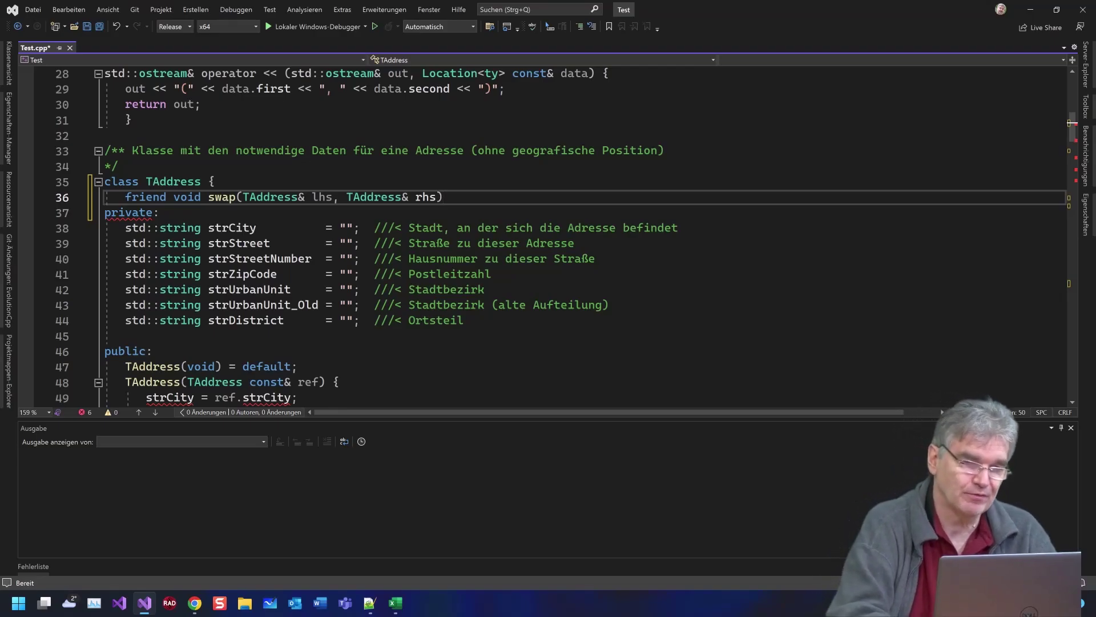
# Step: Add an empty braced body to the swap function and place the cursor at the start of the closing brace's line
pyautogui.write('{')
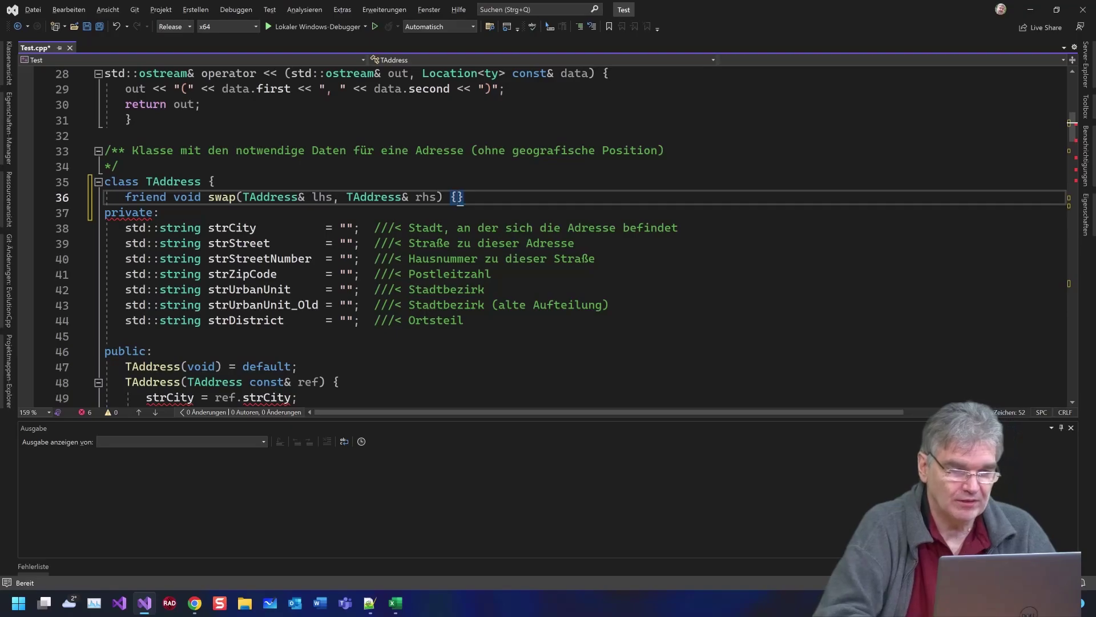
pyautogui.press('Return')
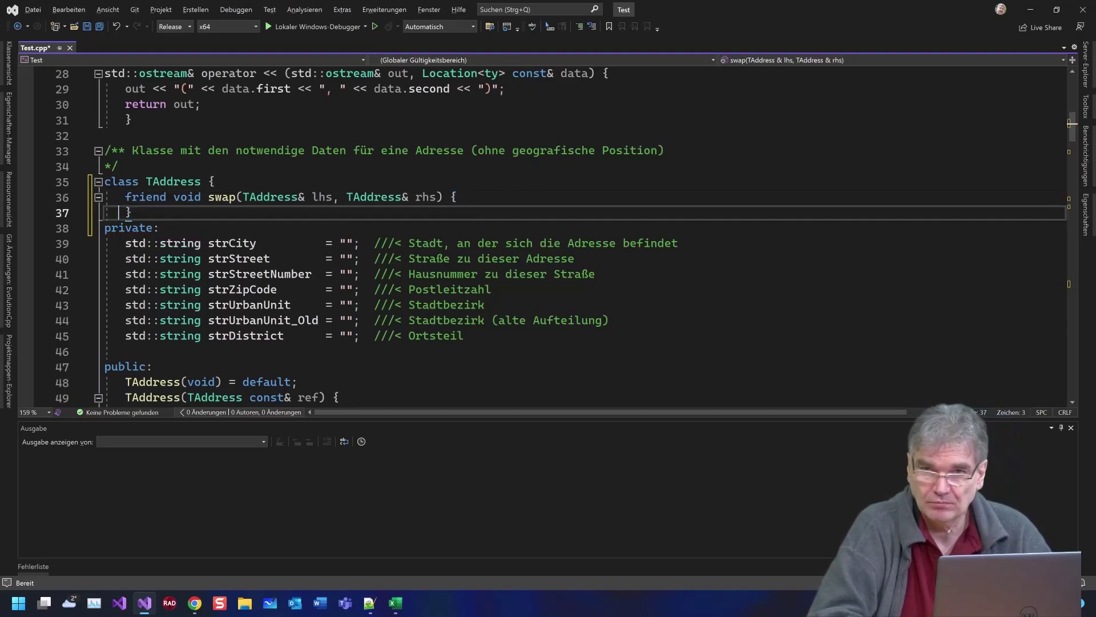
pyautogui.press('Up')
pyautogui.press('End')
pyautogui.press('Down')
pyautogui.press('Home')
pyautogui.press('Home')
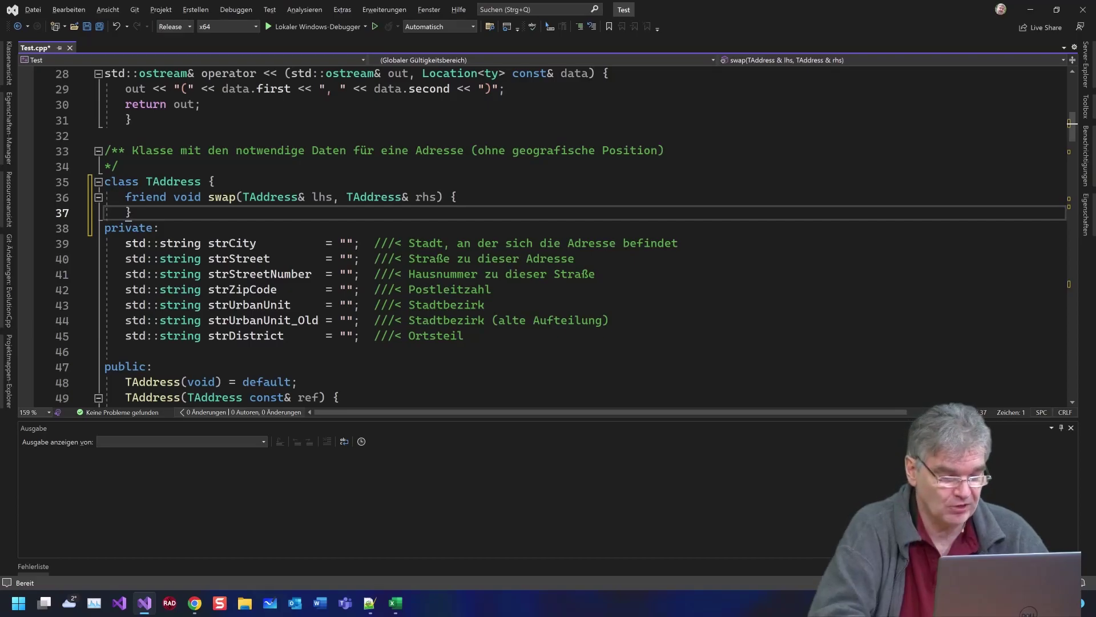
# Step: Switch to templates.xlsx in Excel and copy the generated lhs/rhs swap statements in H2:H8
pyautogui.hotkey('alt', 'Tab')
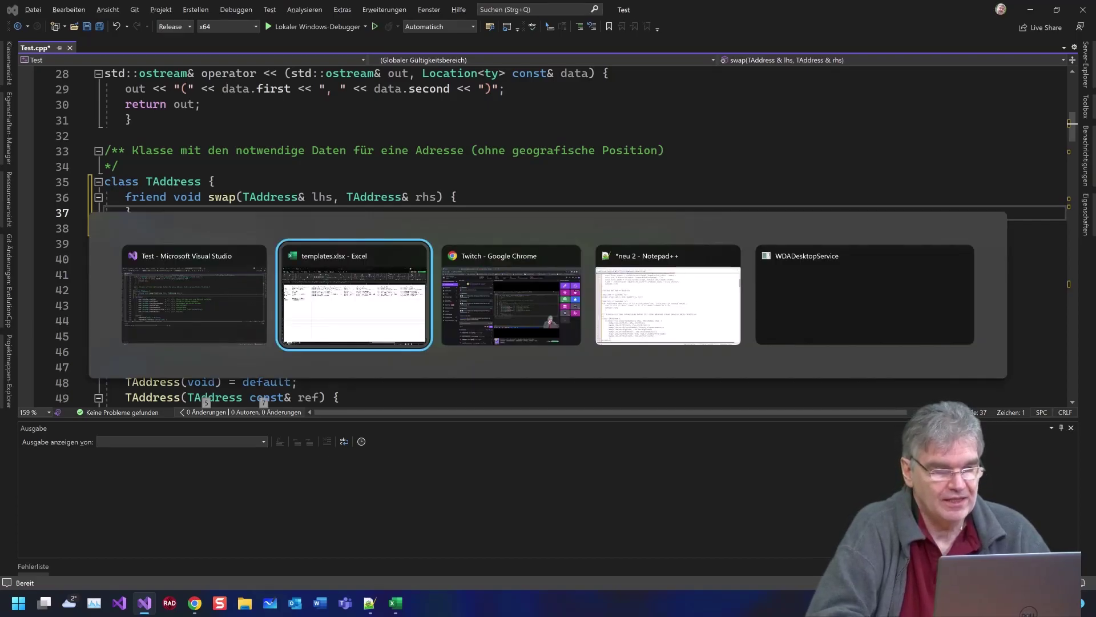
pyautogui.press('Up')
pyautogui.press('Up')
pyautogui.hotkey('shift', 'Down')
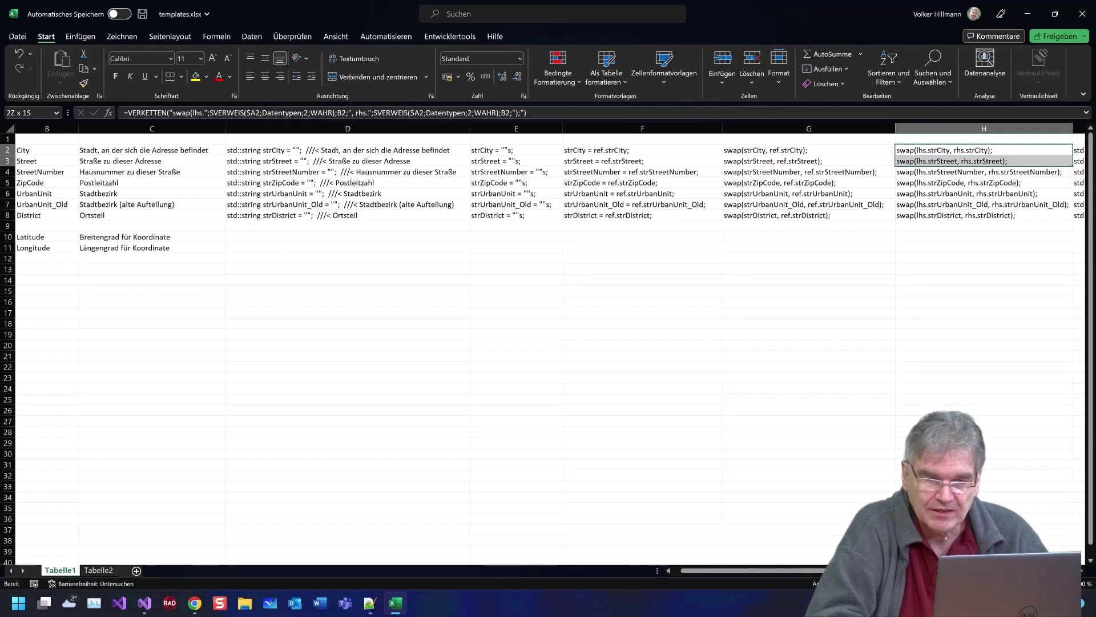
pyautogui.hotkey('shift', 'Down')
pyautogui.hotkey('shift', 'Down')
pyautogui.hotkey('shift', 'Down')
pyautogui.hotkey('shift', 'Down')
pyautogui.hotkey('shift', 'Down')
pyautogui.hotkey('ctrl', 'c')
pyautogui.hotkey('ctrl', 'q')
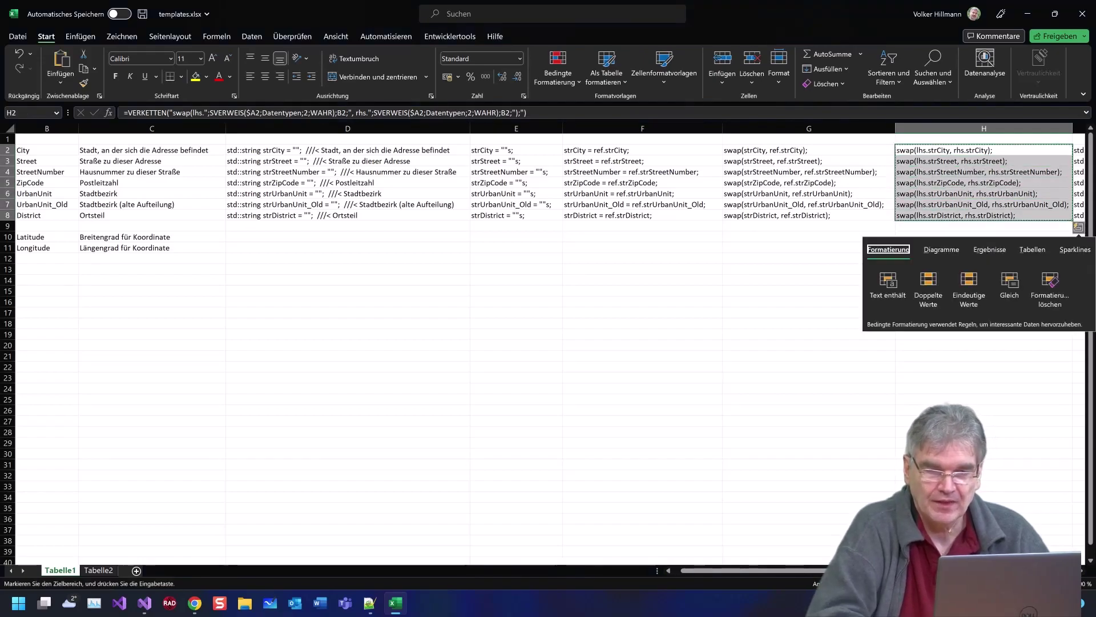
# Step: Return to Visual Studio and paste the copied swap statements into the body of the TAddress friend swap function
pyautogui.hotkey('alt', 'Tab')
pyautogui.hotkey('ctrl', 'v')
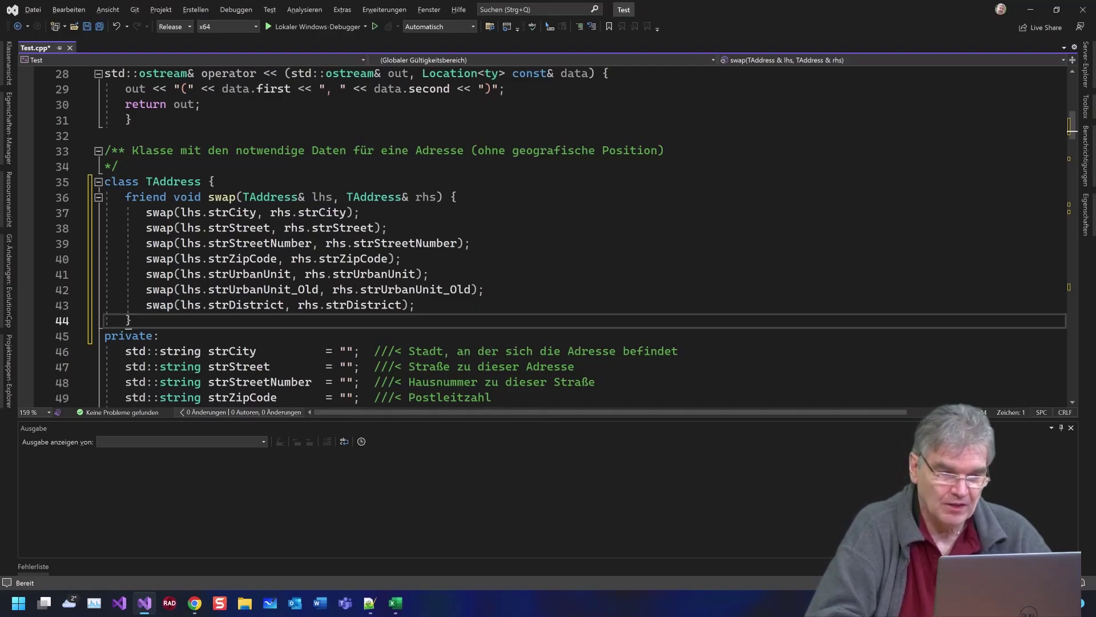
pyautogui.press('Right')
pyautogui.press('Right')
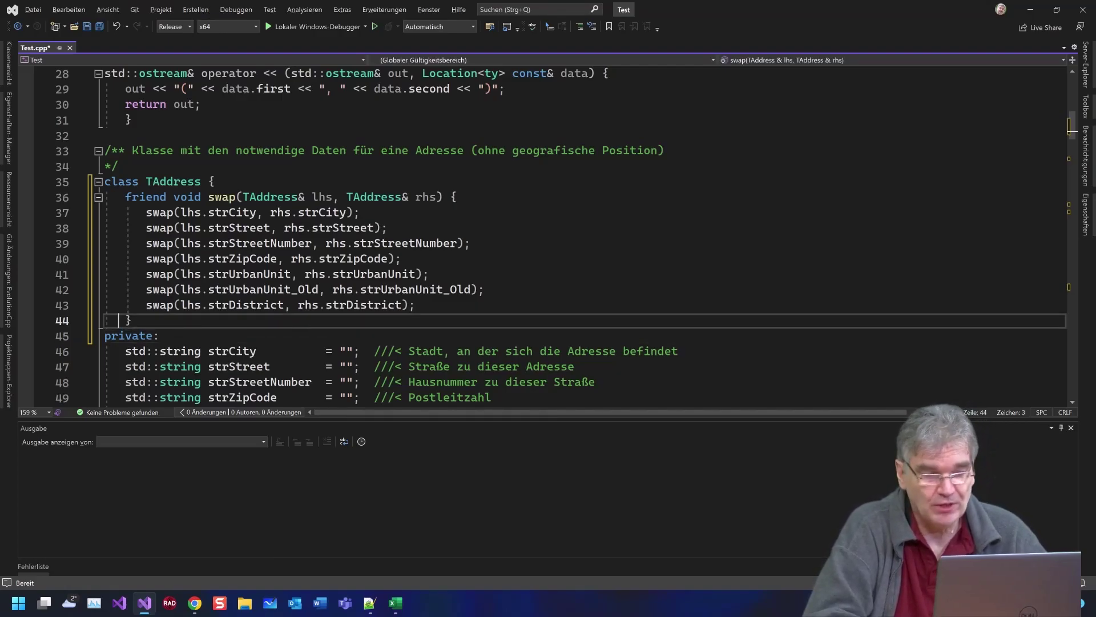